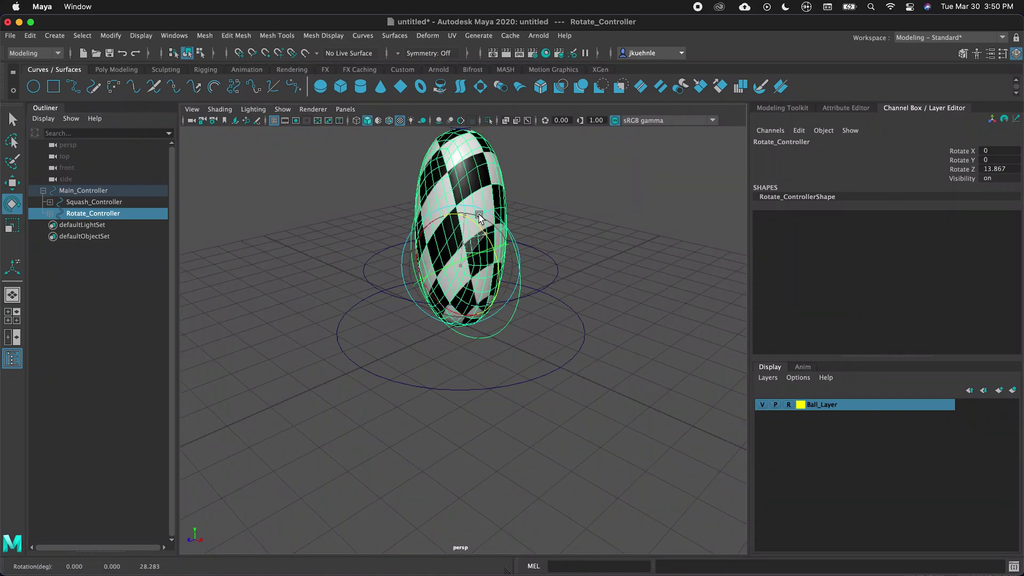
Zoom in and out on the finished checker ball rig preview.
scroll(542, 288, "down", 4)
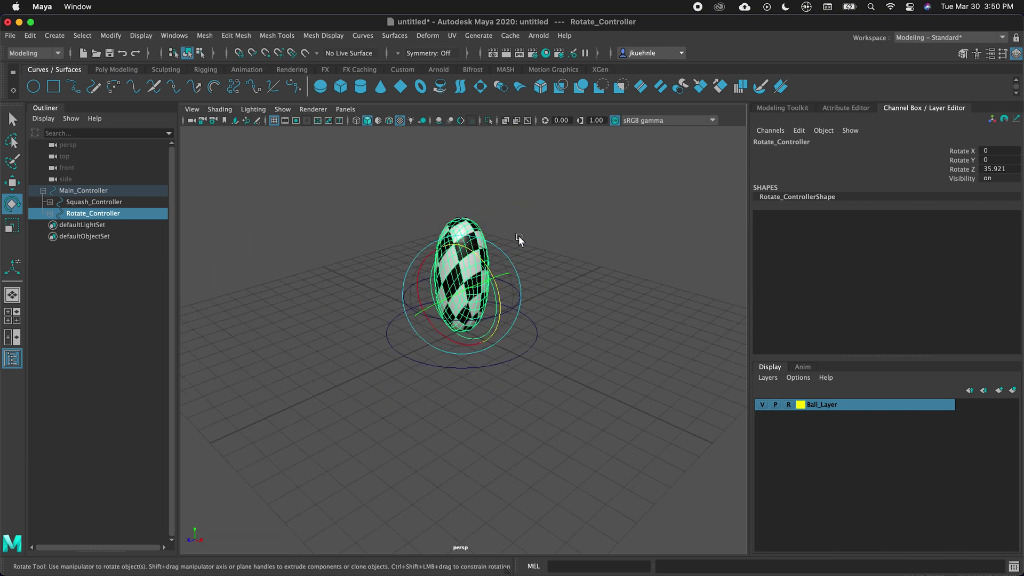
scroll(486, 214, "up", 5)
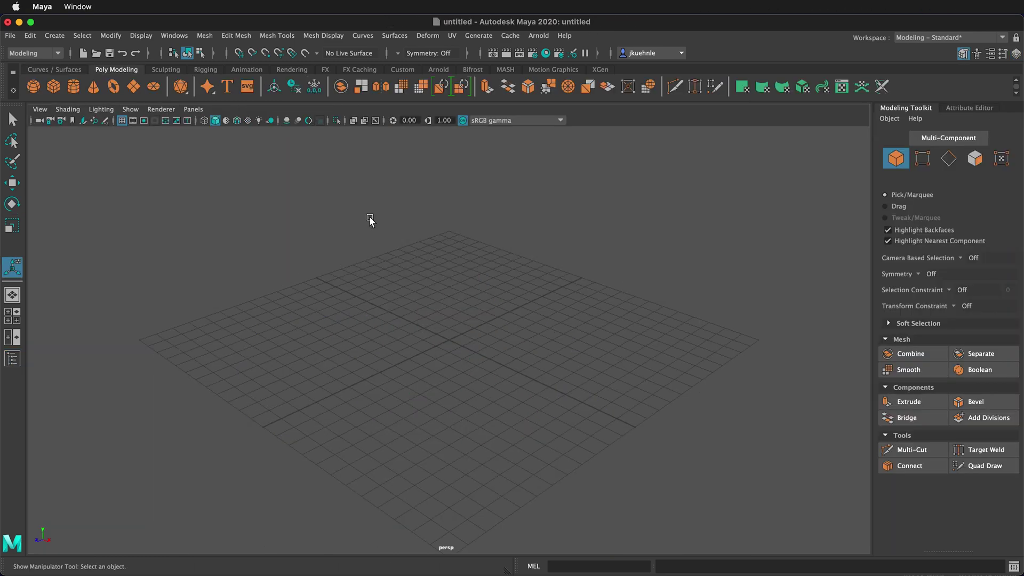
Create a platonic solid with a Cube primitive and 3 subdivisions to form a sphere.
left_click(180, 91)
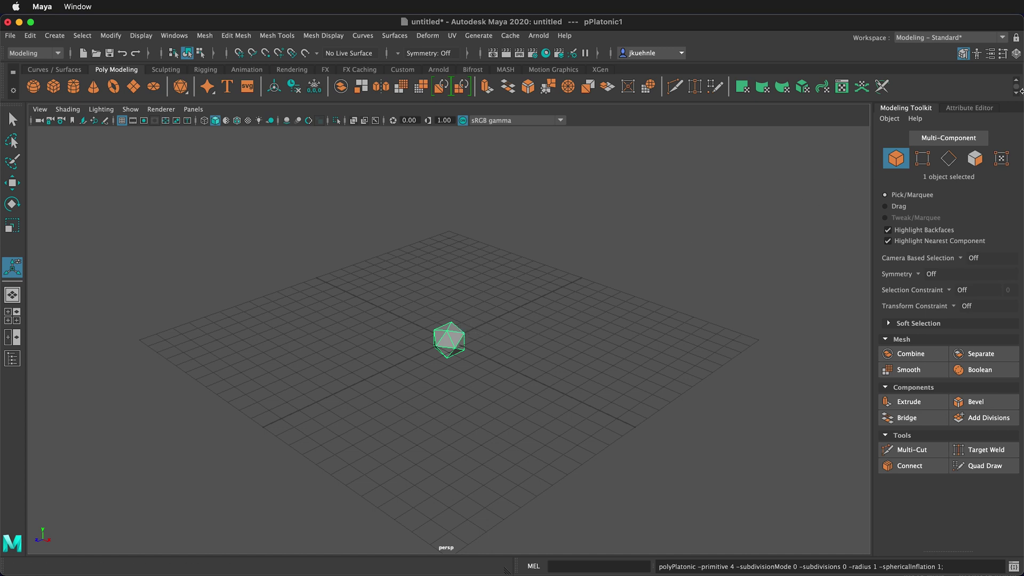
left_click(976, 108)
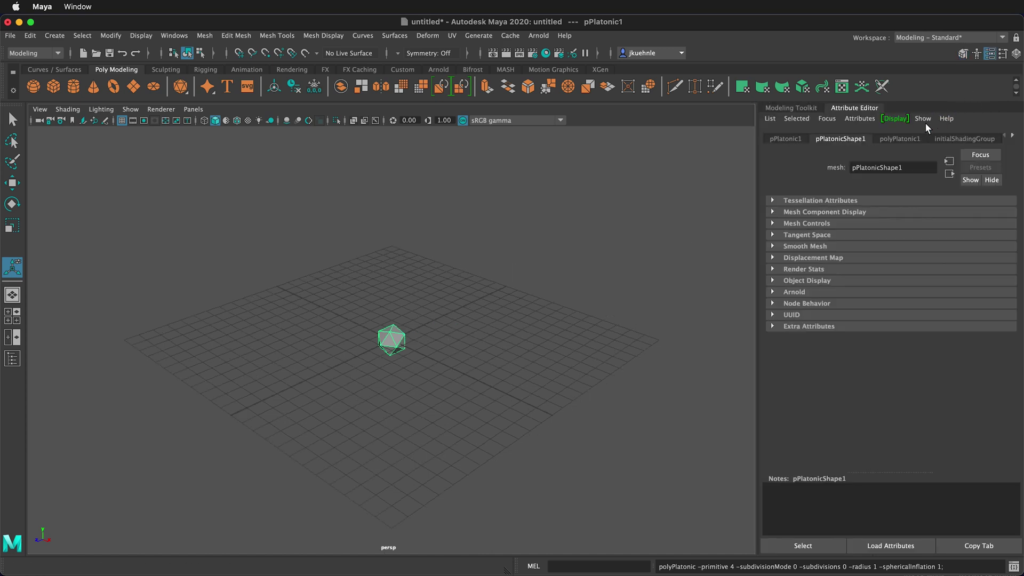
left_click(909, 138)
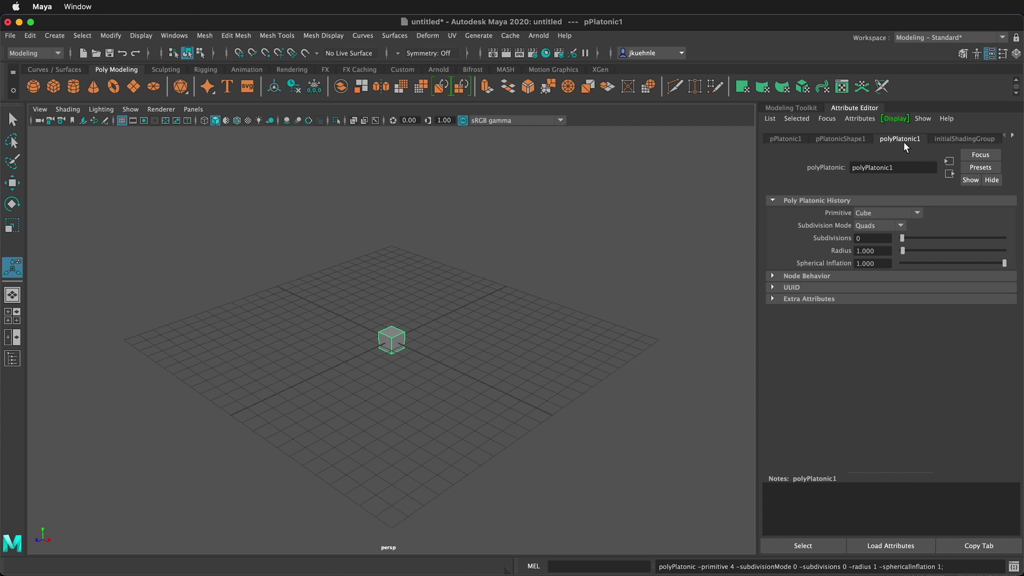
left_click(905, 213)
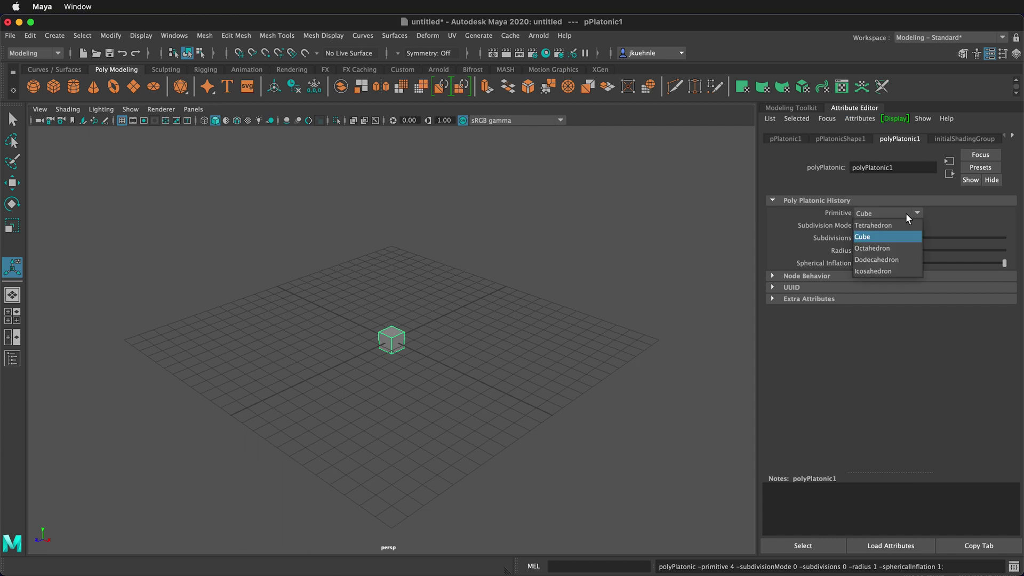
left_click(872, 237)
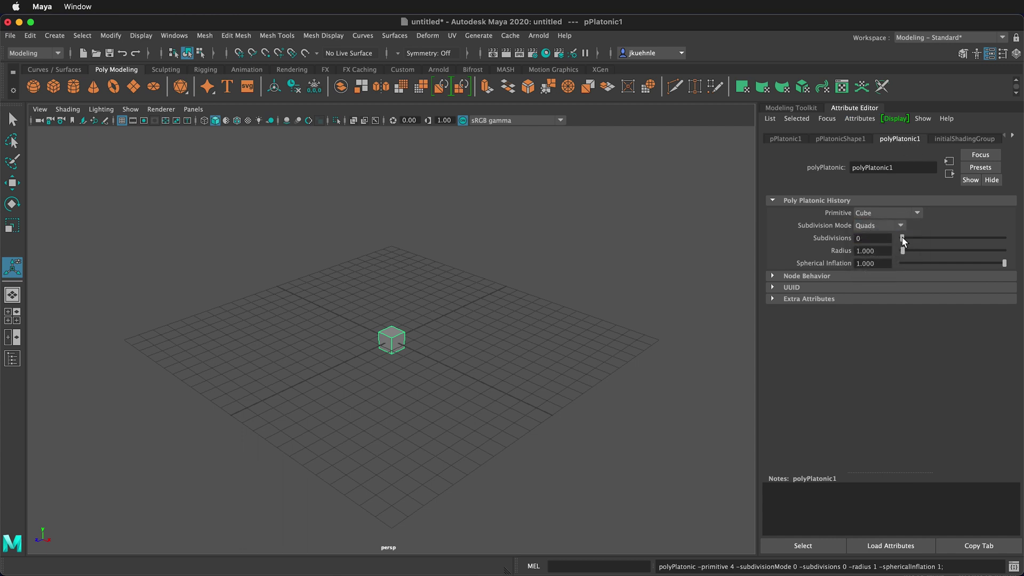
left_click_drag(902, 238, 956, 233)
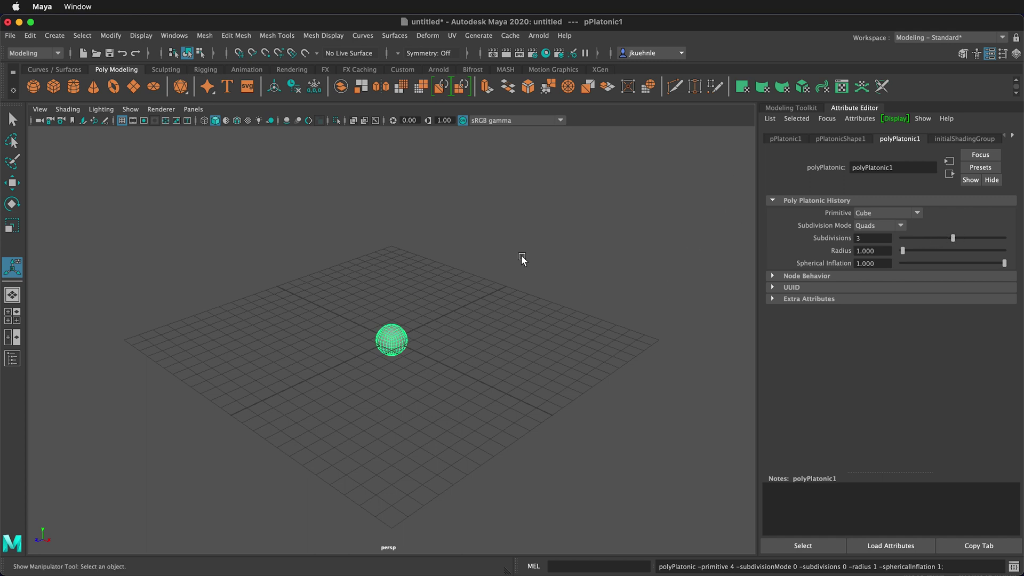
Raise the platonic sphere to Translate Y 1.
left_click(793, 139)
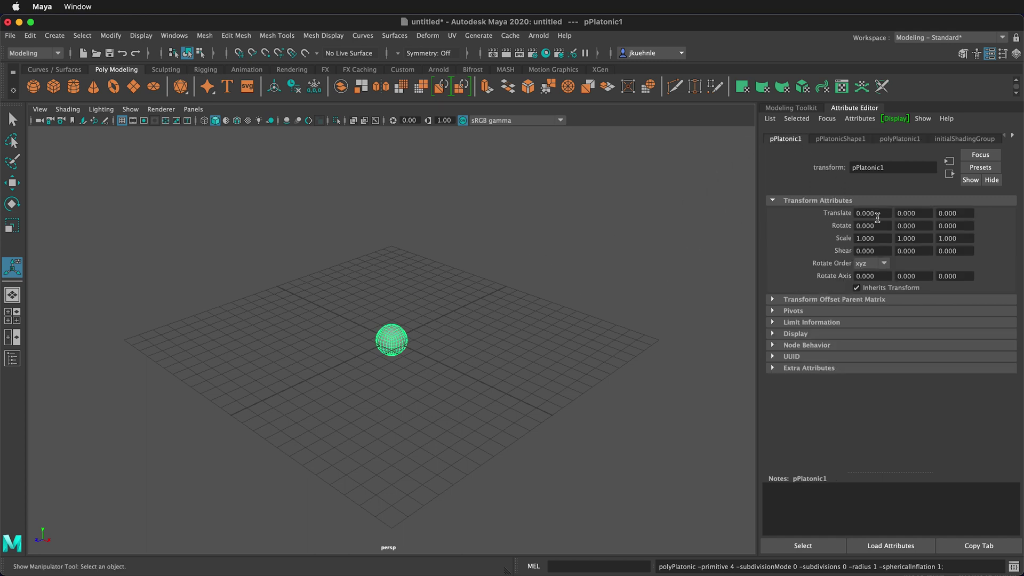
left_click(918, 212)
type("1")
key("Return")
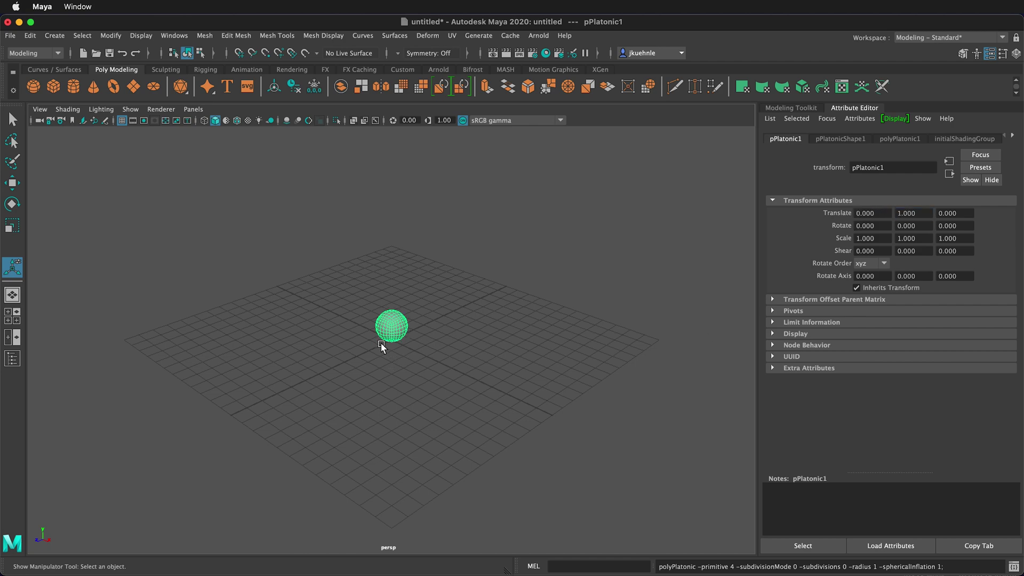
scroll(384, 341, "up", 5)
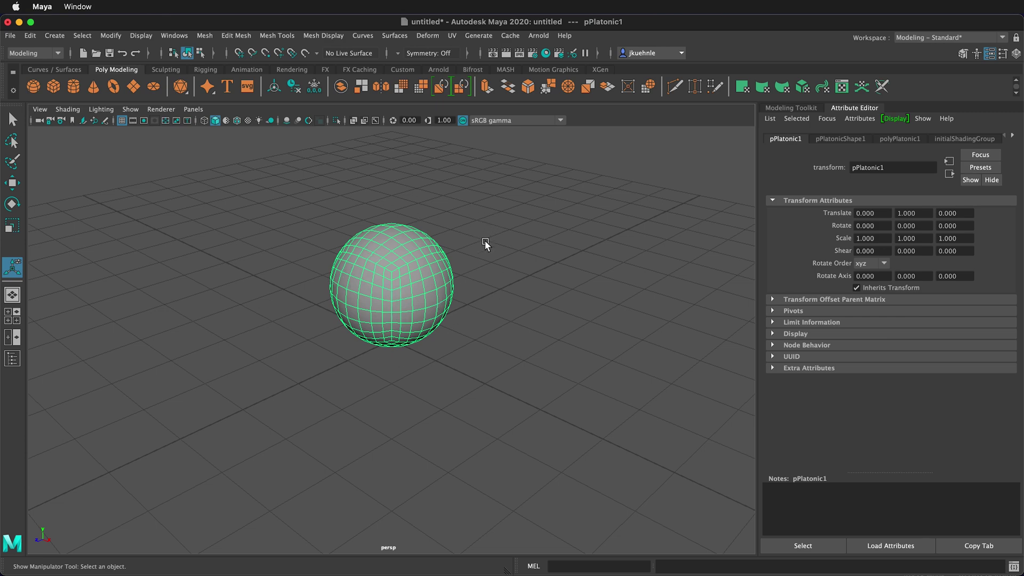
scroll(485, 241, "down", 4)
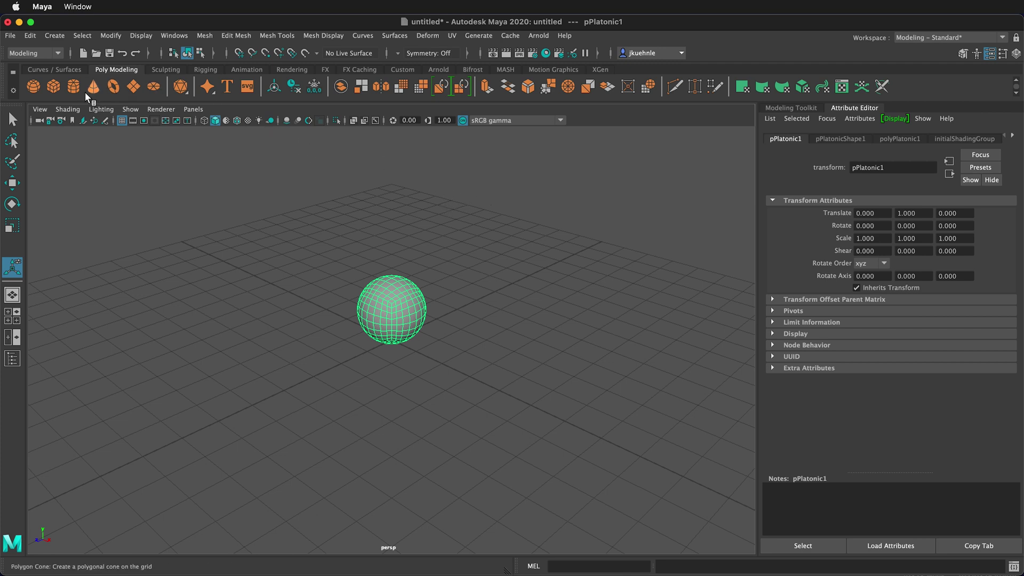
Create a polygon cube and smooth it twice.
left_click(54, 86)
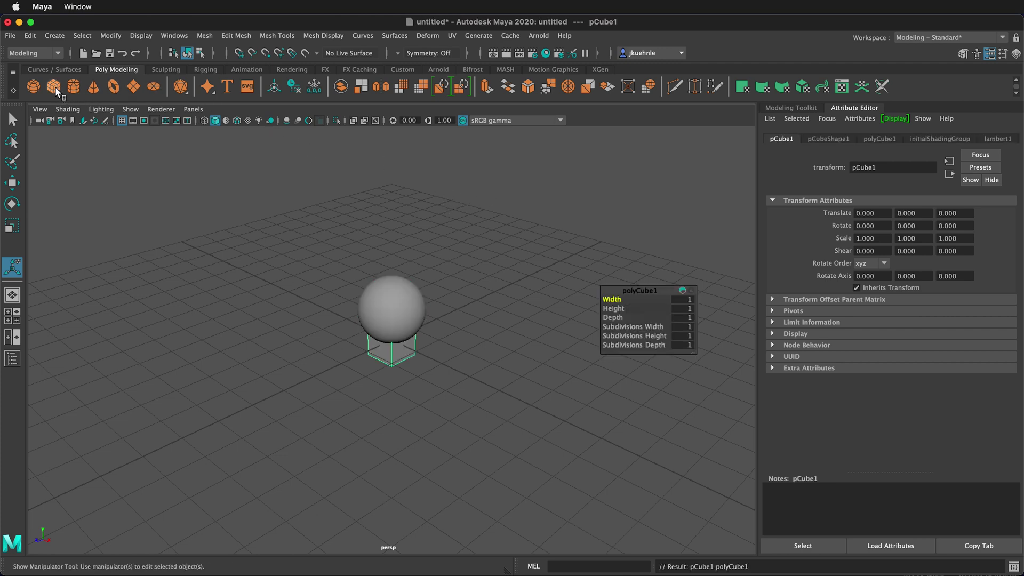
left_click(403, 88)
left_click(401, 87)
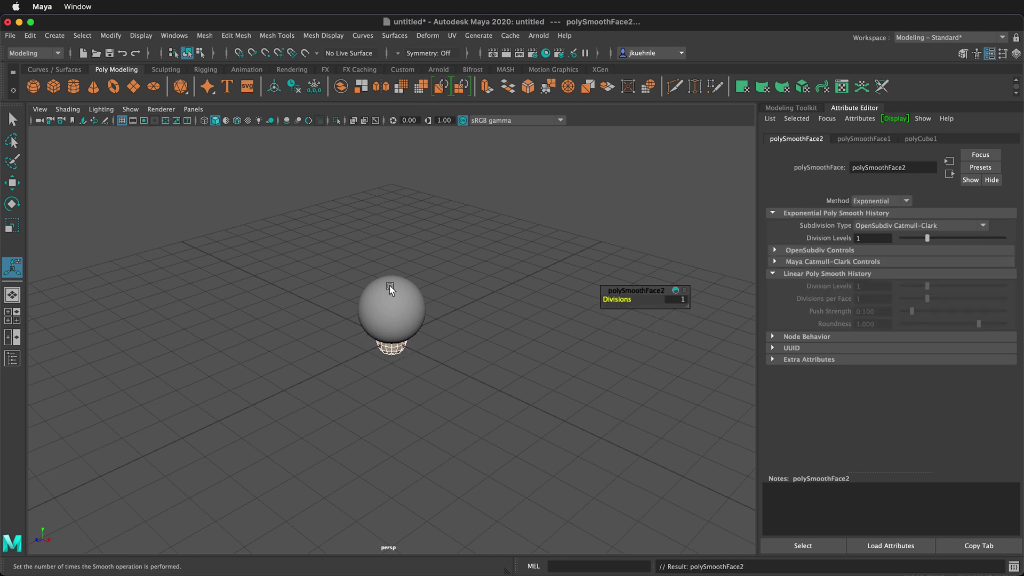
scroll(402, 346, "up", 3)
scroll(401, 346, "up", 3)
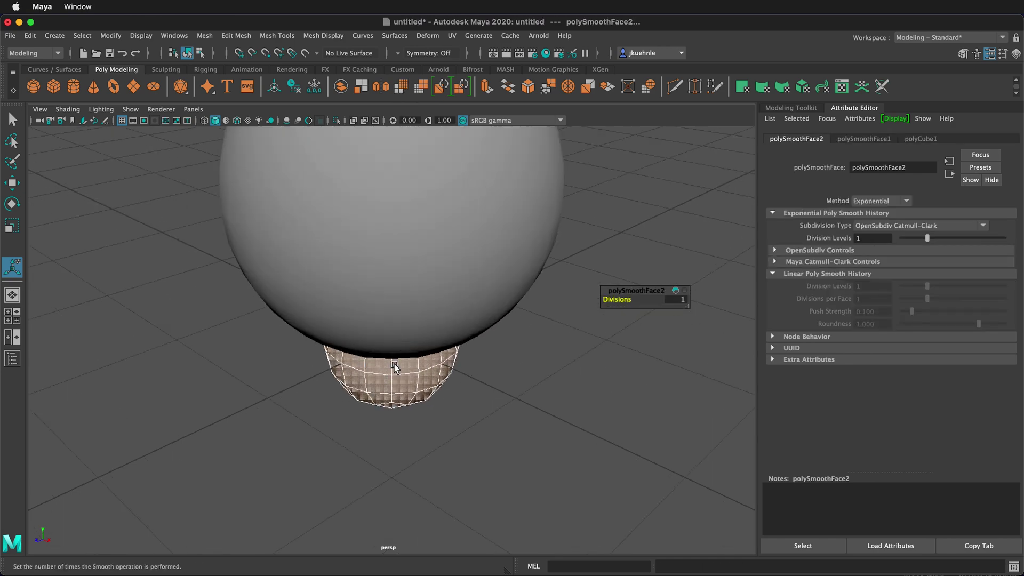
scroll(395, 367, "down", 5)
Set the smoothed cube's Translate Y to 1 so it sits inside the sphere.
key("q")
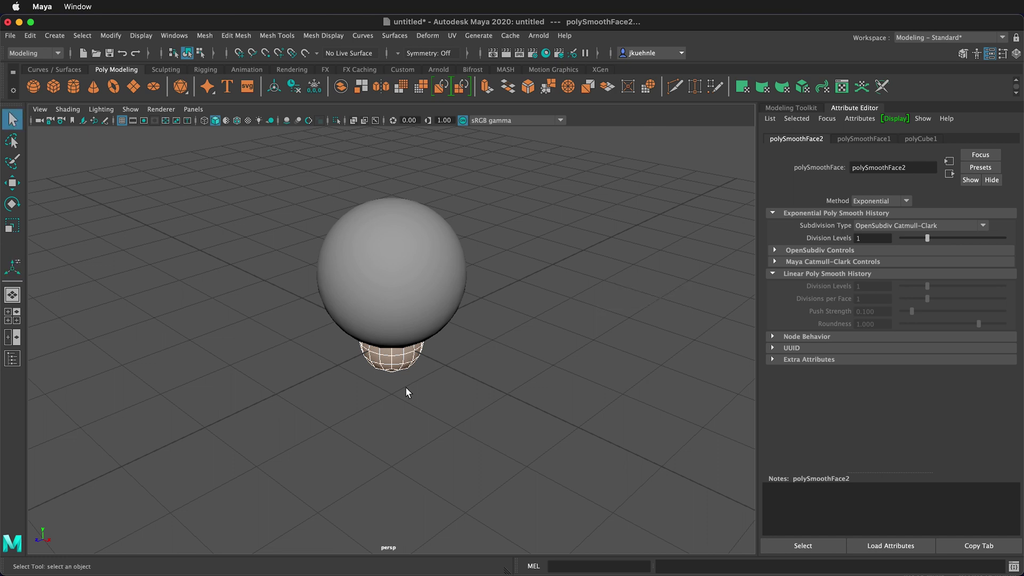
left_click(392, 333)
left_click(393, 358)
left_click(906, 213)
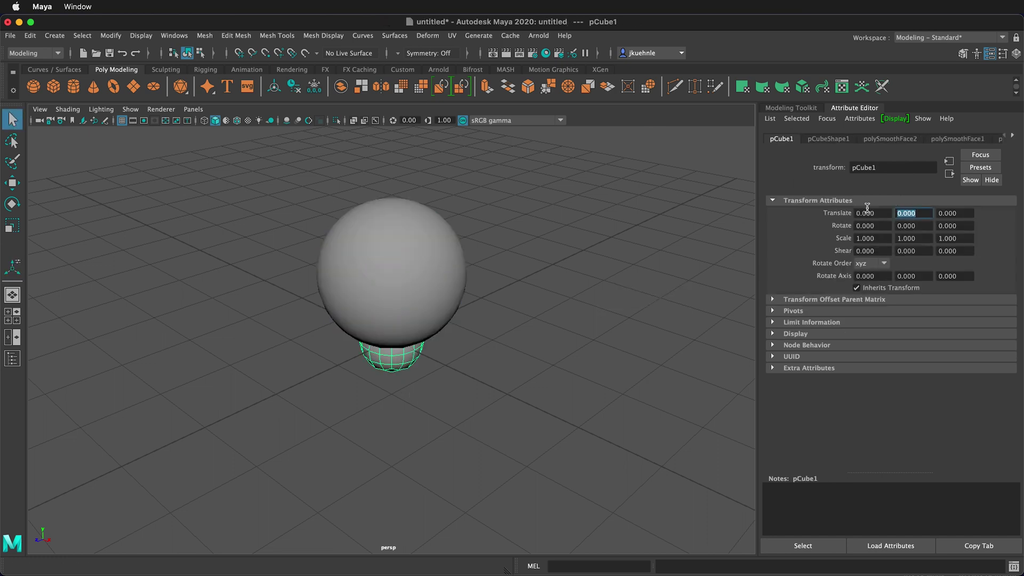
type("1")
key("Return")
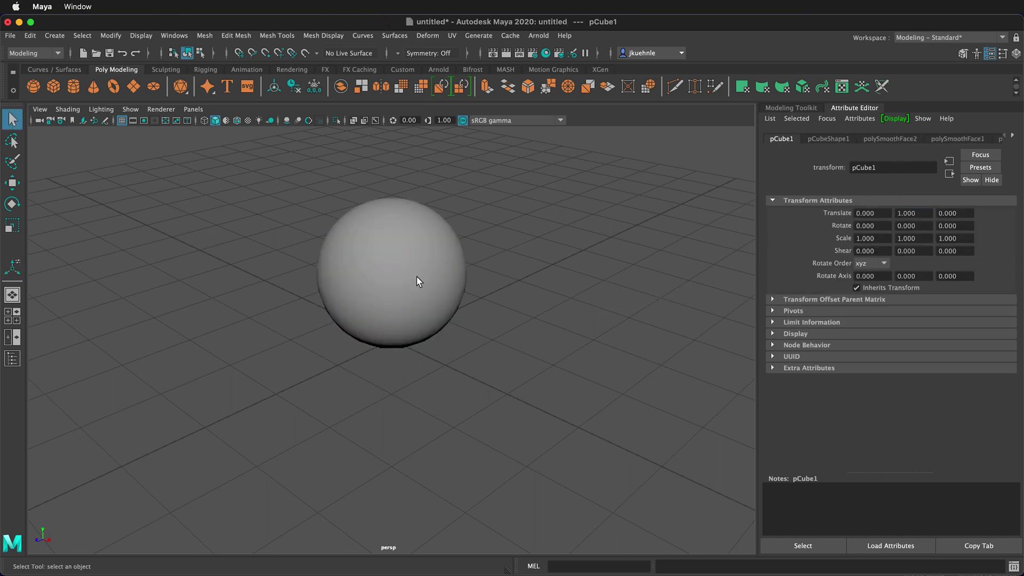
Test-move the sphere aside to reveal the cube, then undo the move.
left_click(420, 251)
key("w")
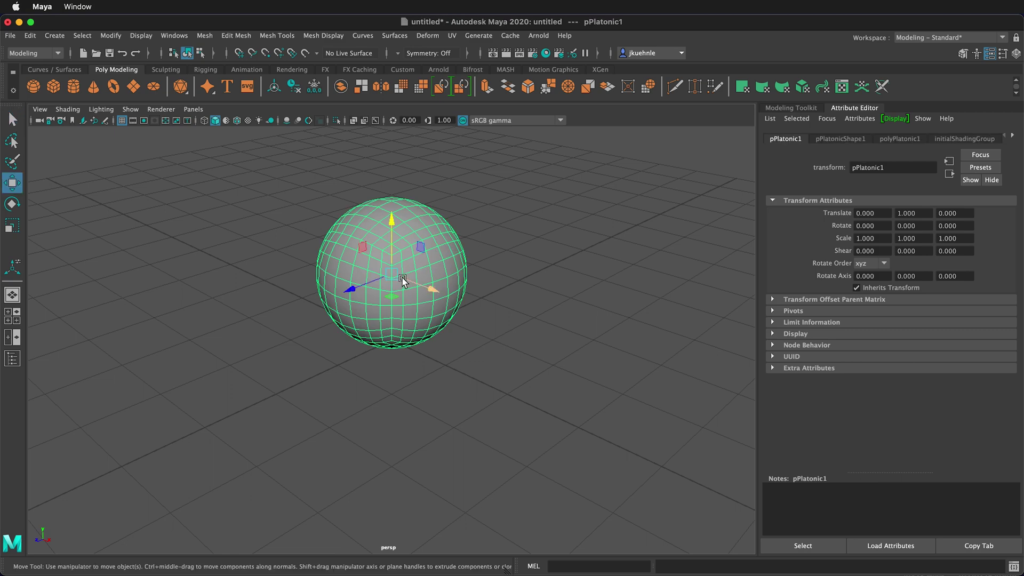
left_click_drag(396, 290, 219, 337)
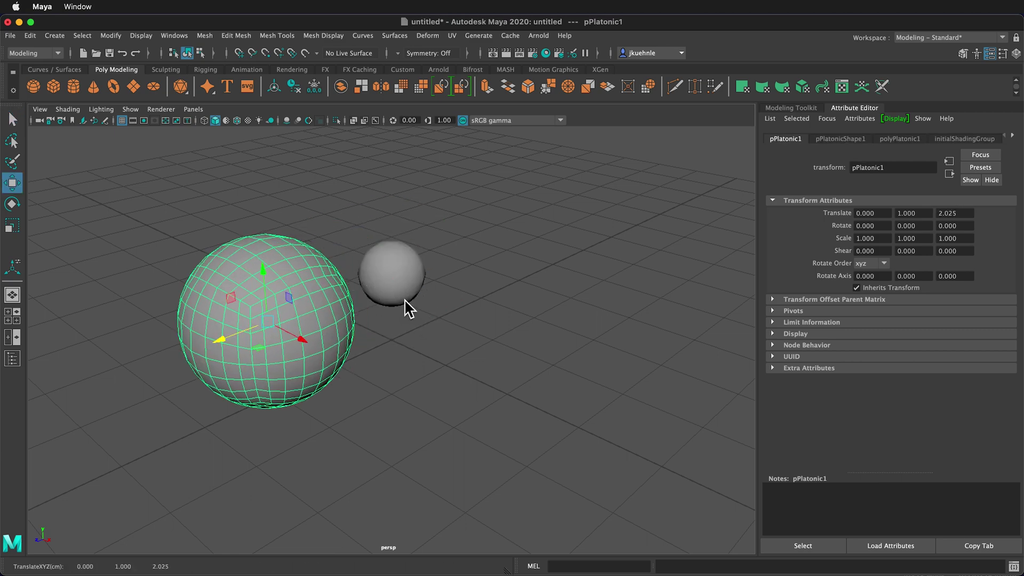
middle_click_drag(399, 302, 393, 269, "alt")
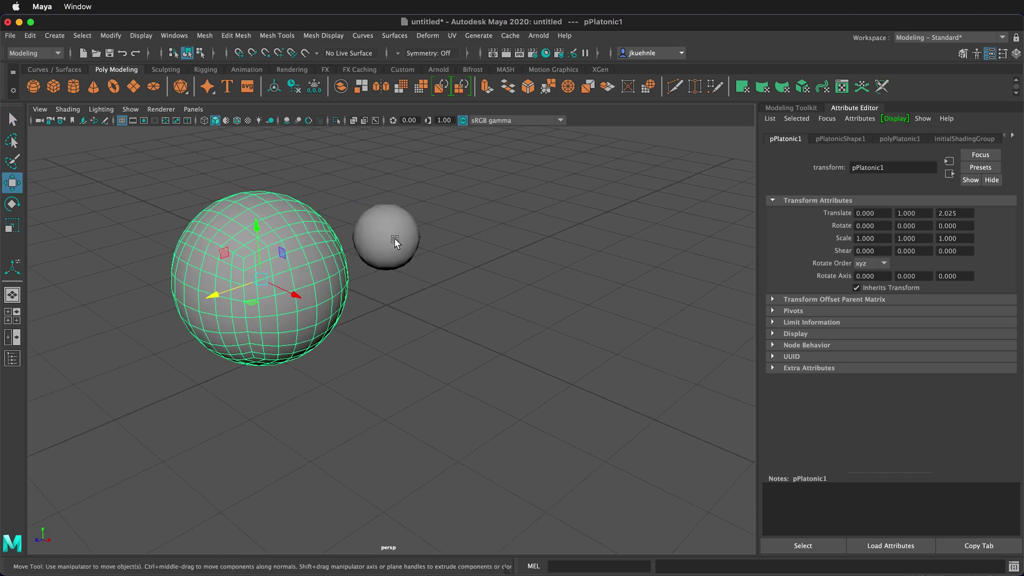
key("ctrl+z")
key("ctrl+z")
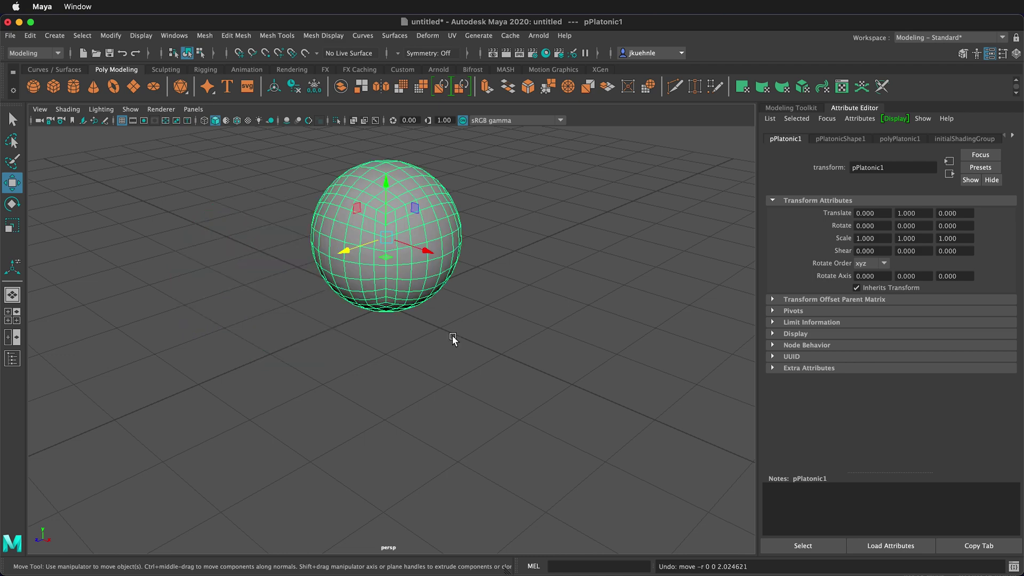
In the Outliner, delete pCube1 and rename pPlatonic1 to Ball.
left_click(13, 358)
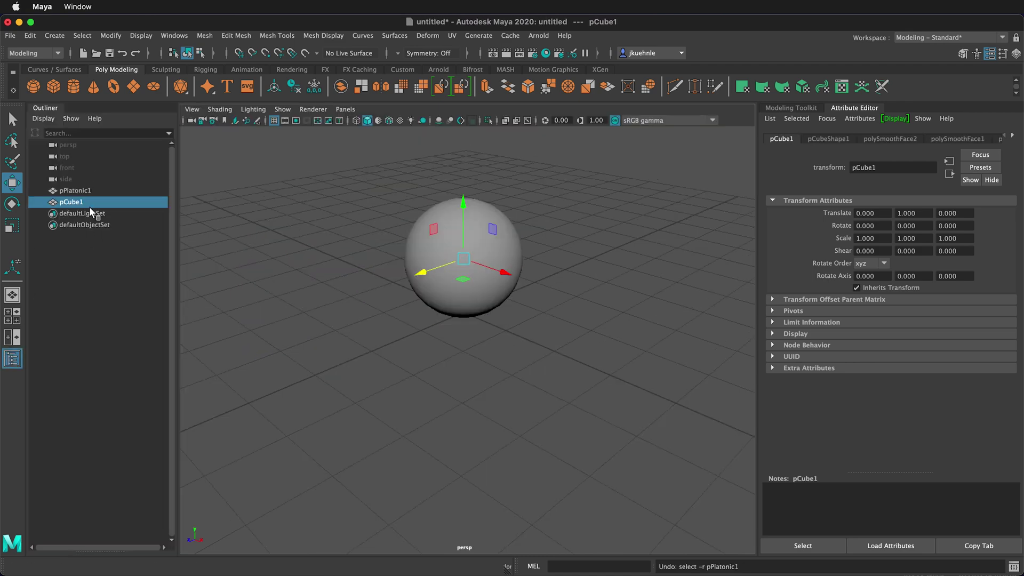
key("Delete")
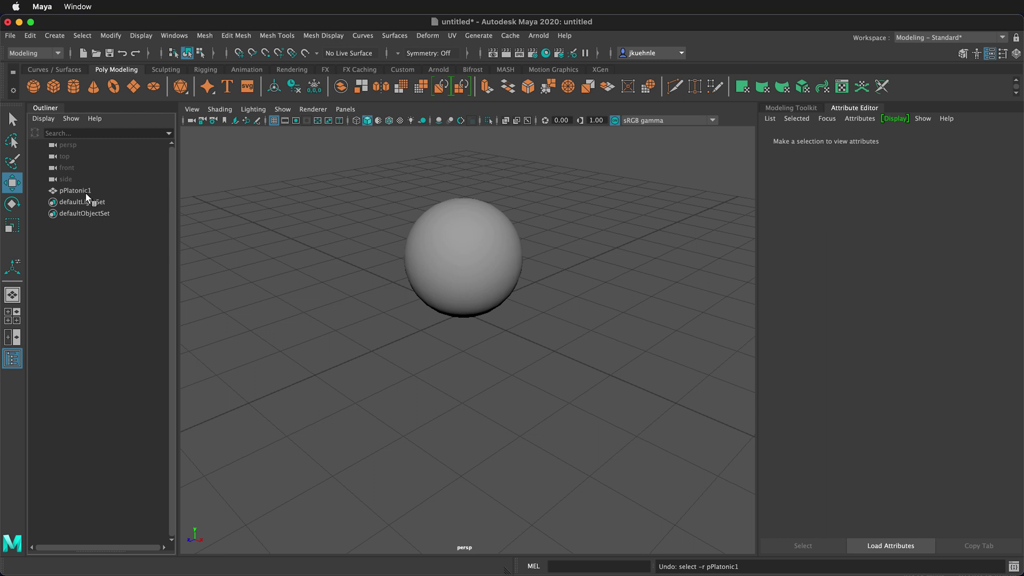
left_click(76, 191)
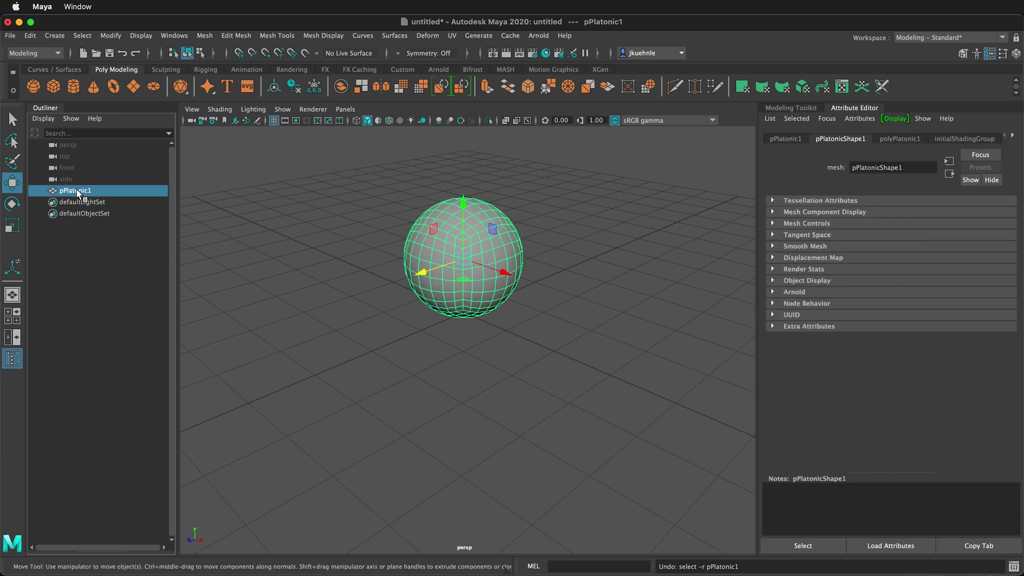
double_click(76, 190)
type("Ball")
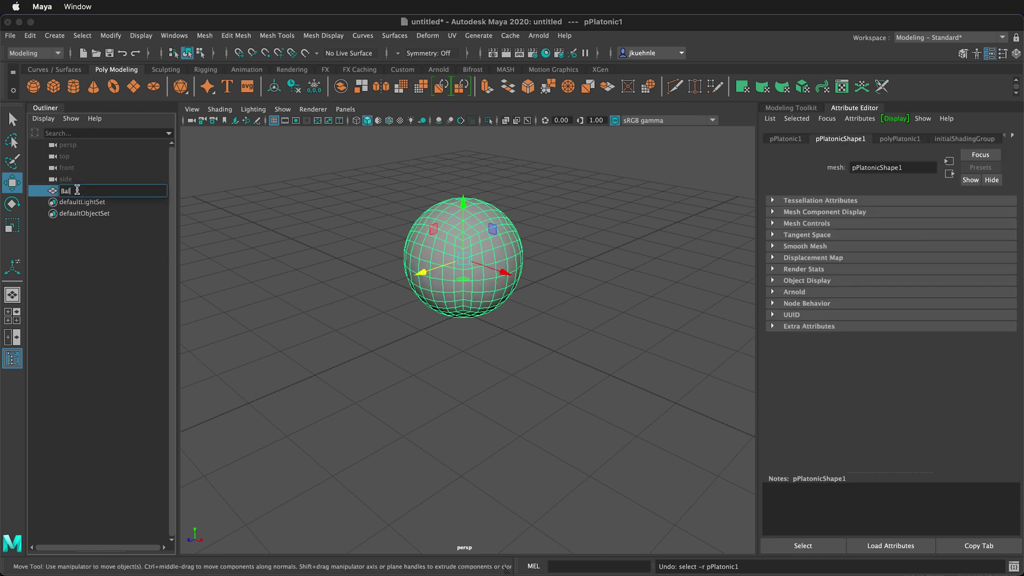
key("Return")
left_click(75, 193)
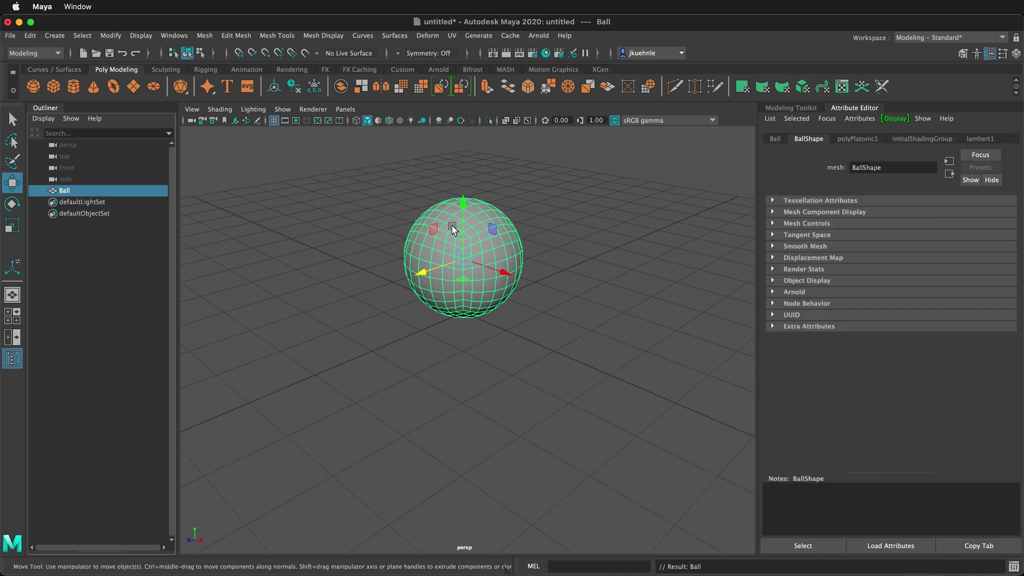
left_click(55, 70)
Create a NURBS circle with radius 2 and rename it Main_Controller.
left_click(34, 84)
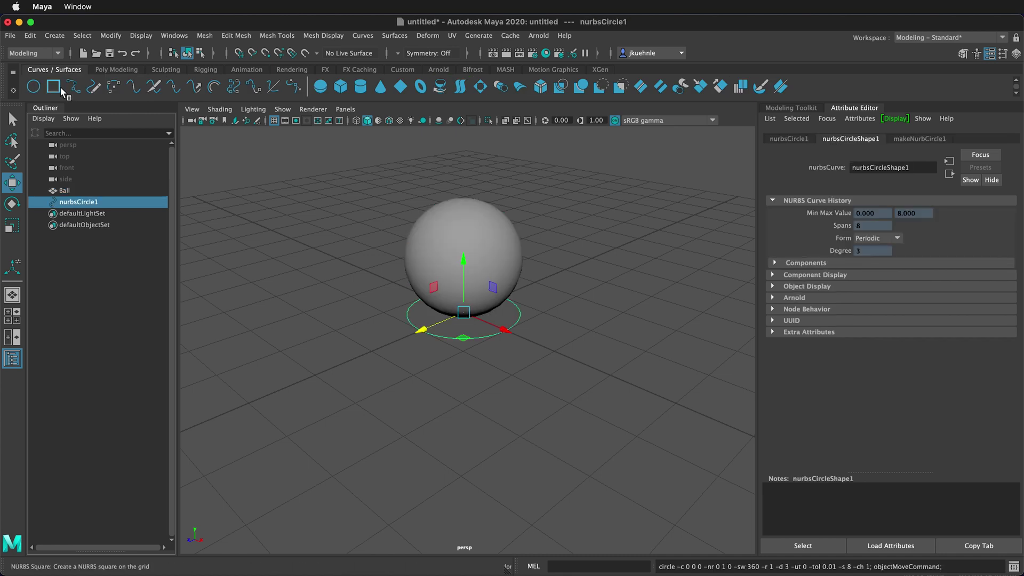
left_click(913, 137)
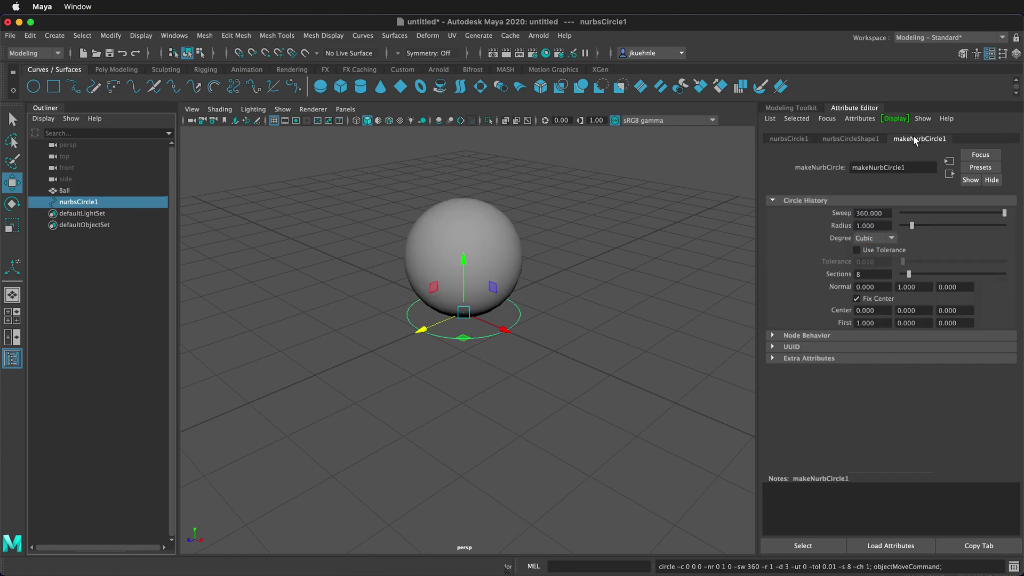
double_click(875, 226)
type("2")
key("Return")
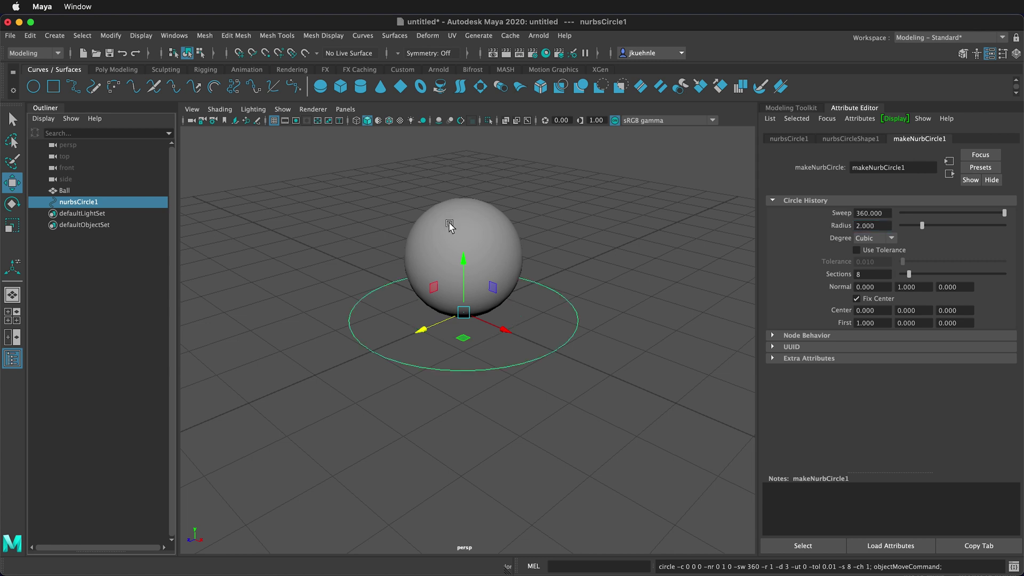
double_click(86, 203)
type("Main Control")
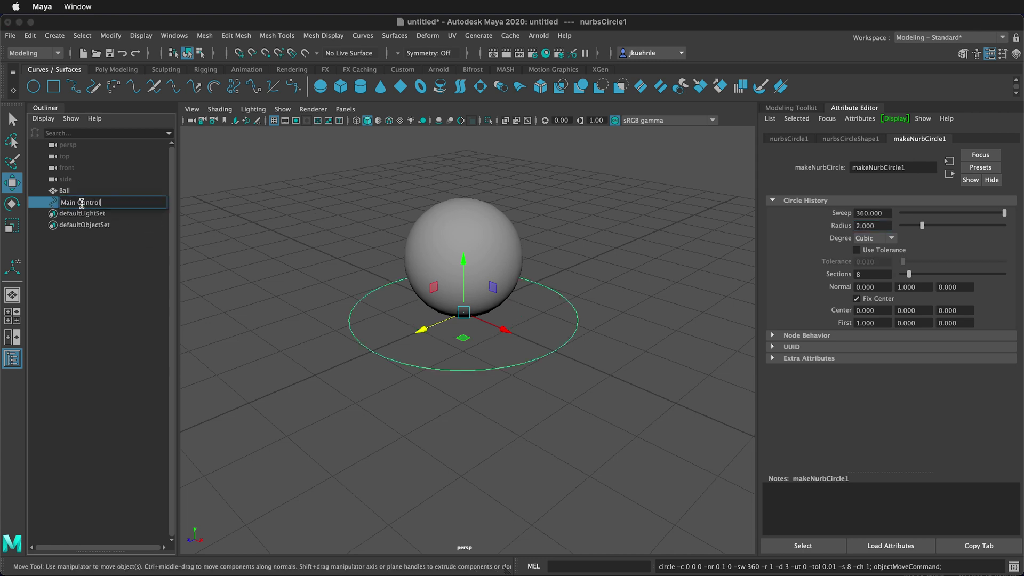
type("ler")
key("Return")
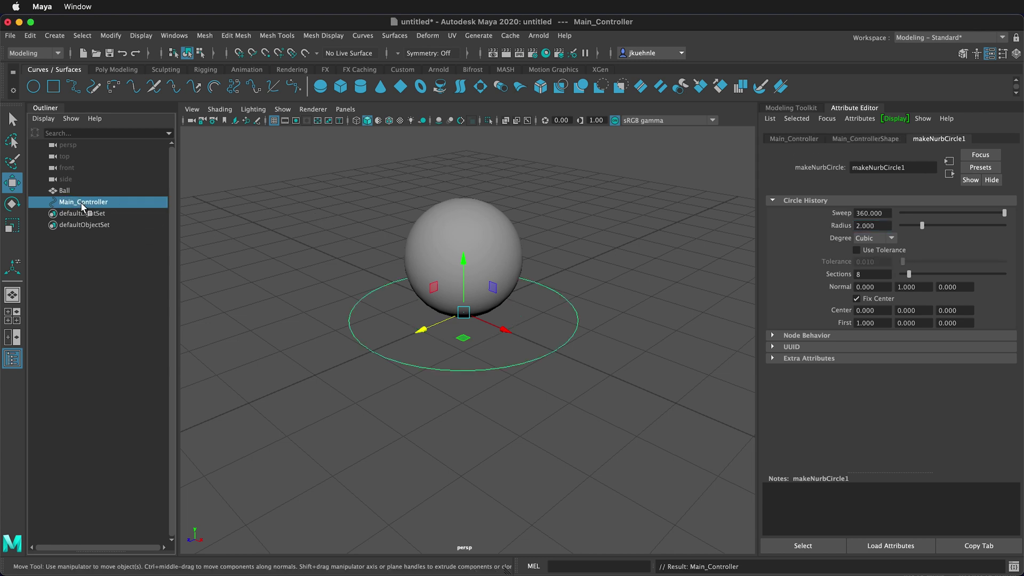
Create a second NURBS circle with radius 1.5.
left_click(35, 86)
left_click(873, 226)
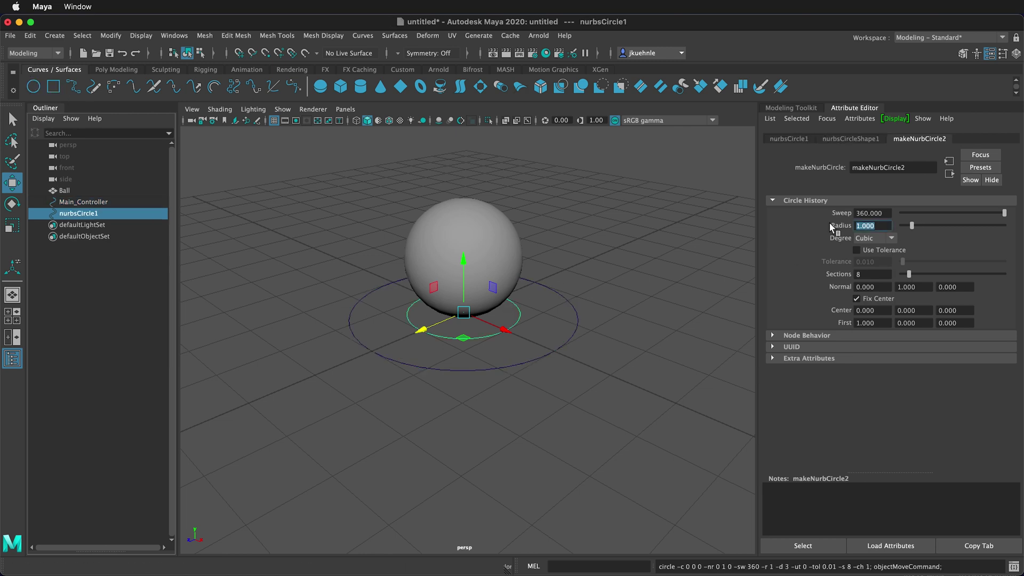
type("1.5")
key("Return")
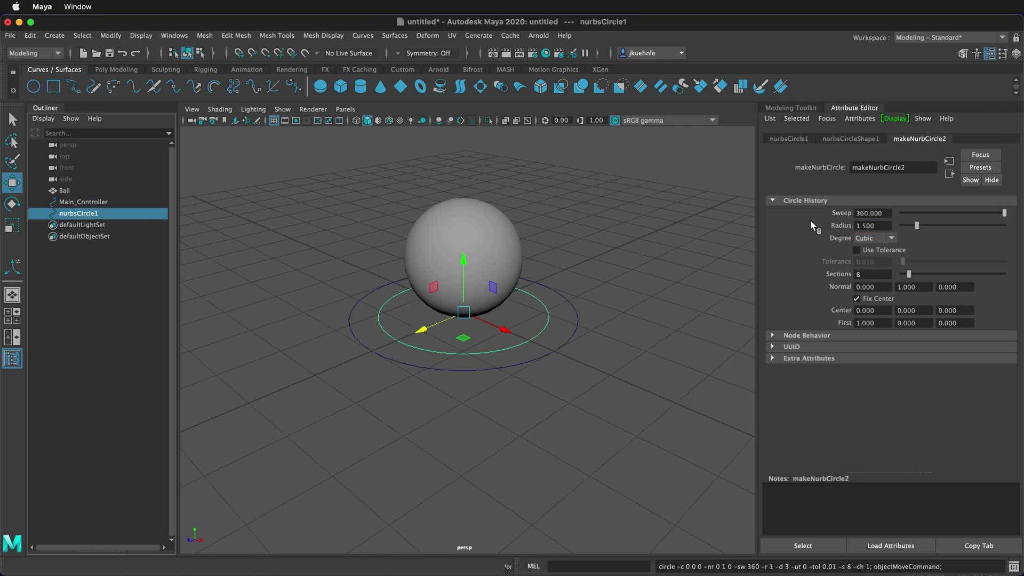
Raise the second circle to Translate Y 1 and rename it Squash_Controller.
left_click(789, 140)
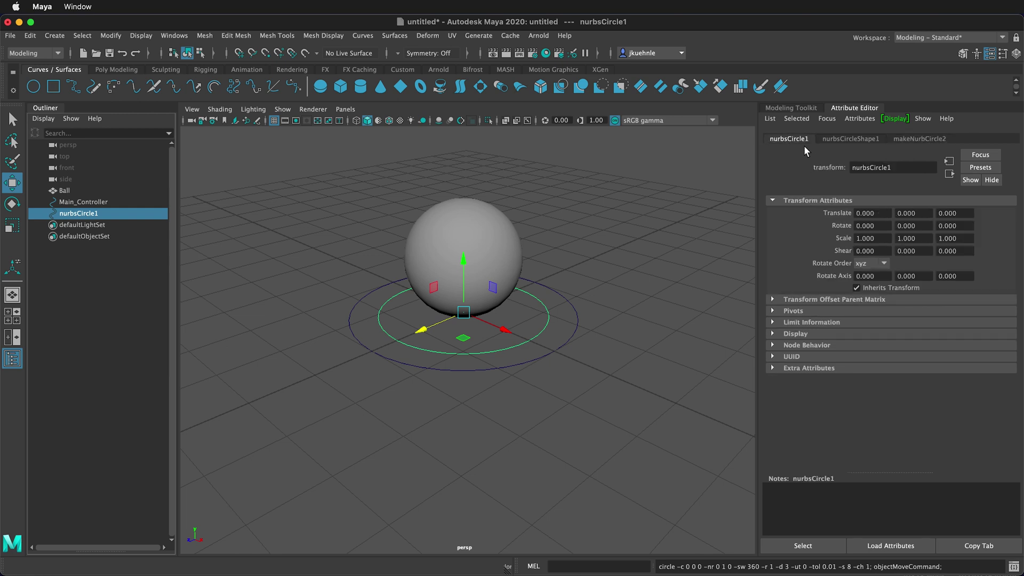
right_click(919, 213)
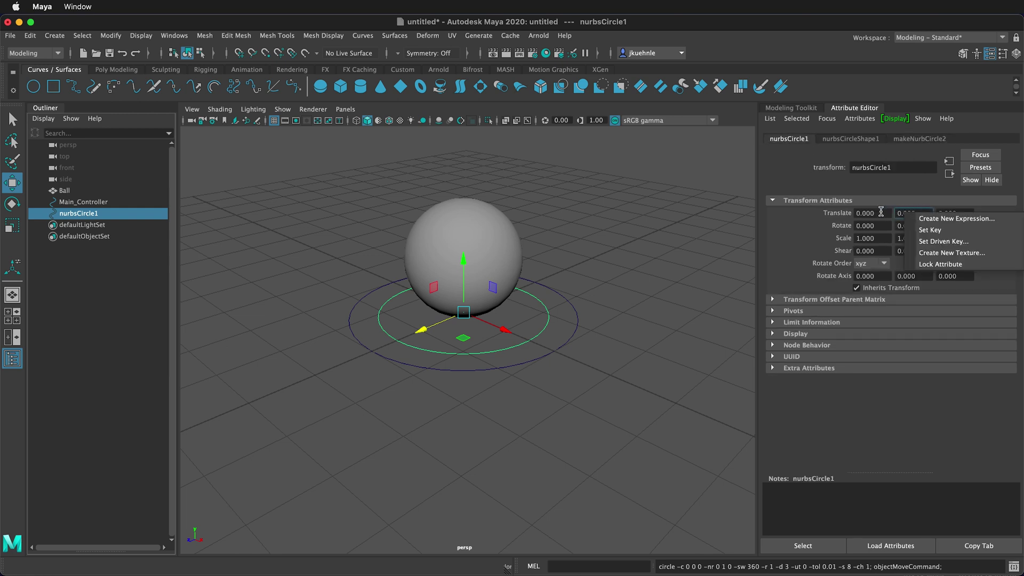
left_click(910, 212)
double_click(910, 213)
type("1")
key("Return")
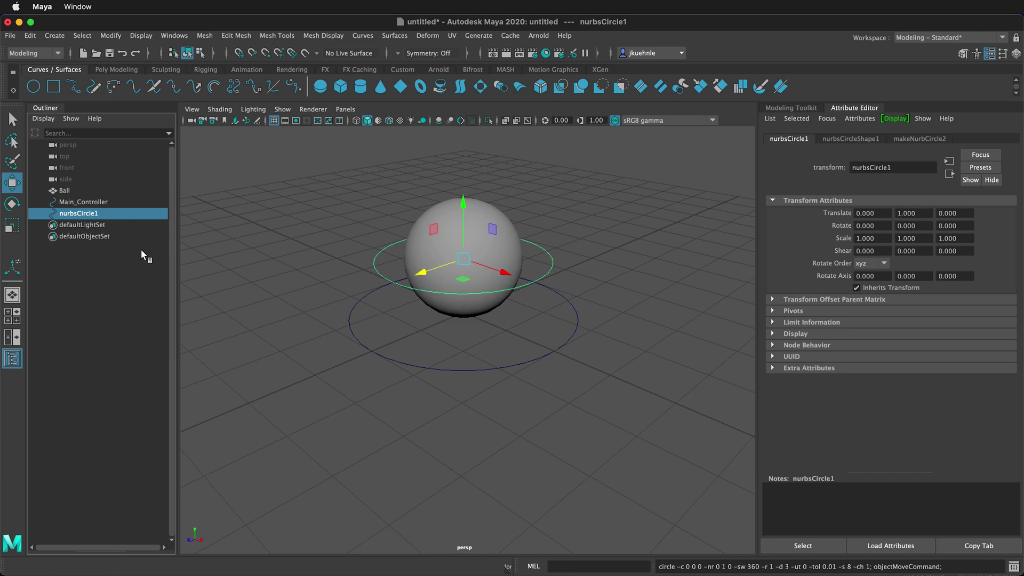
double_click(80, 213)
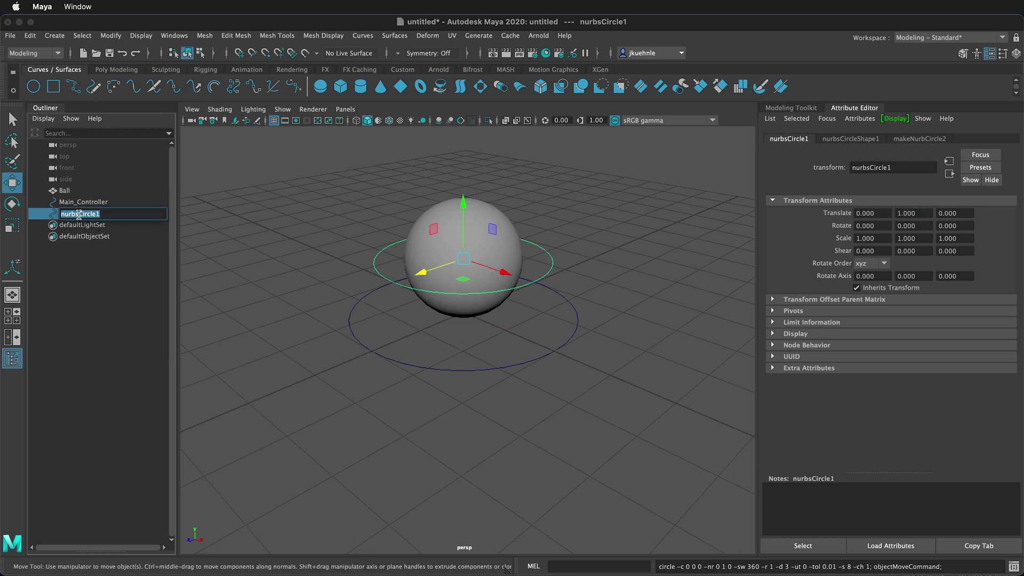
type("Squash_Controller")
key("Return")
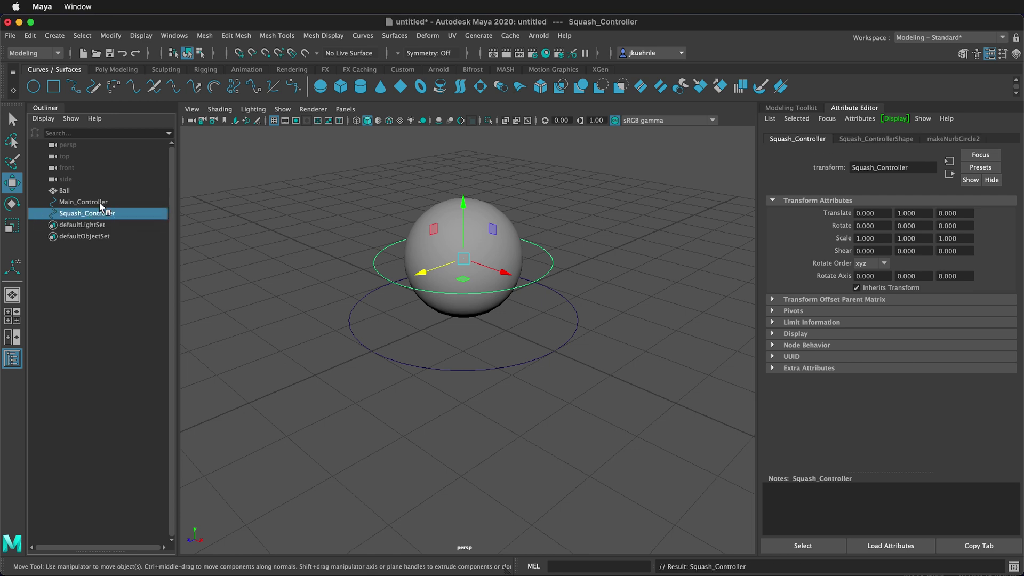
Create a third circle at Translate Y 1, rotated -90 on X to stand upright.
left_click(33, 86)
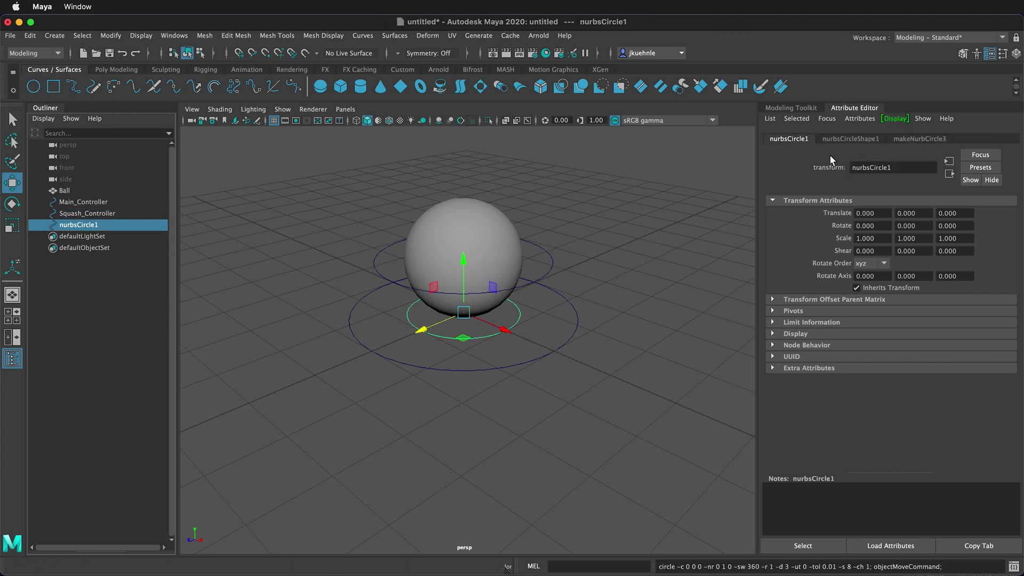
left_click(913, 213)
type("1")
key("Return")
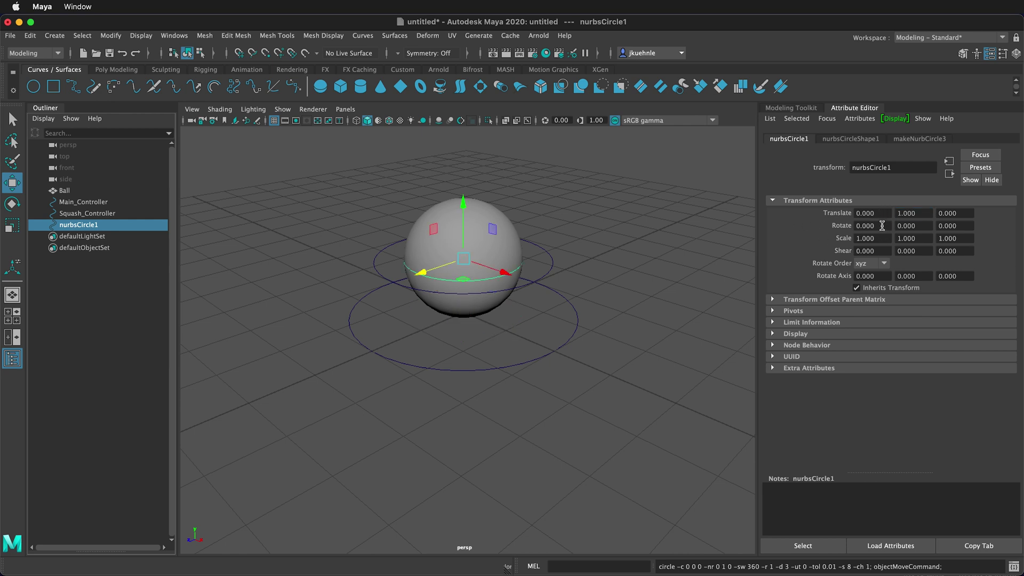
left_click_drag(886, 227, 829, 229)
type("-90")
key("Return")
Set the upright circle's radius to 1.2.
left_click(904, 139)
left_click_drag(889, 228, 843, 225)
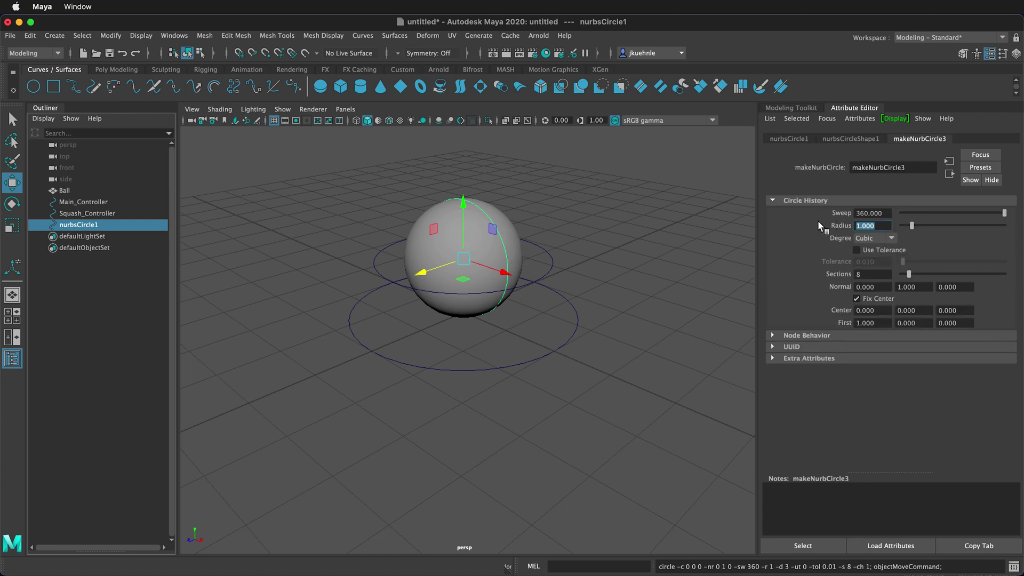
type("1.2")
key("Return")
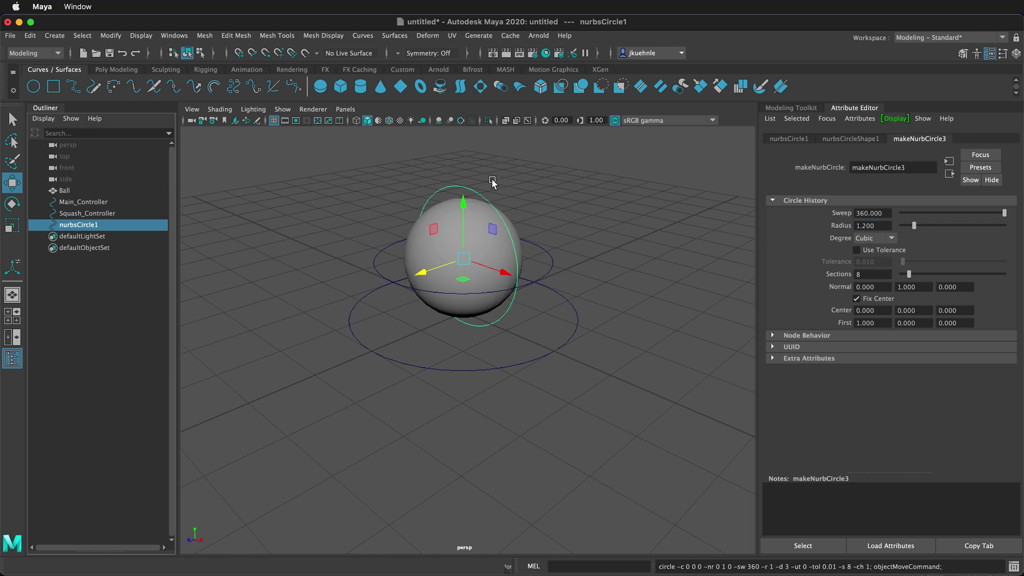
Rename the upright circle Rotate_Controller in the Outliner.
left_click(65, 269)
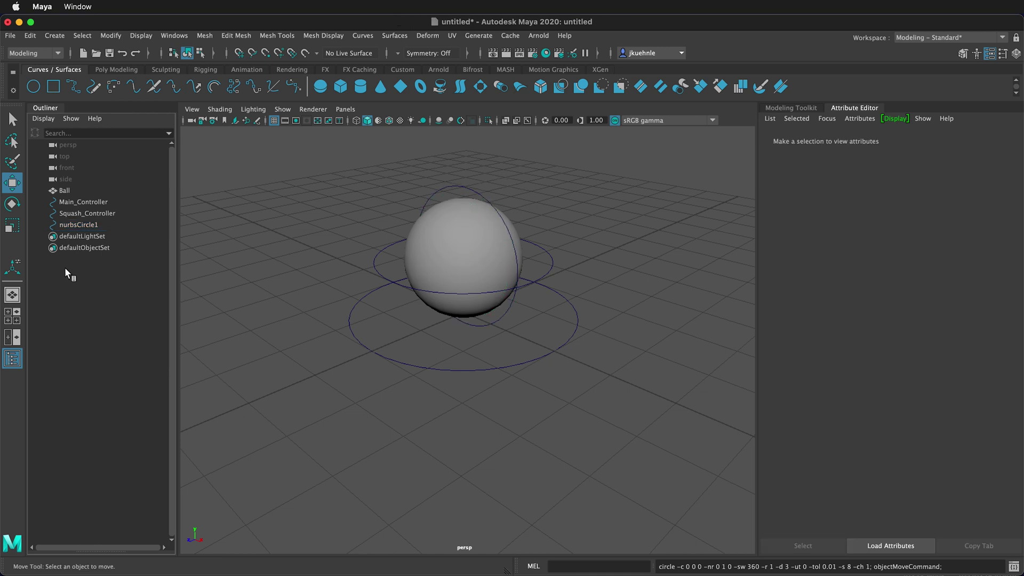
double_click(77, 224)
type("Rotate_Controller")
key("Return")
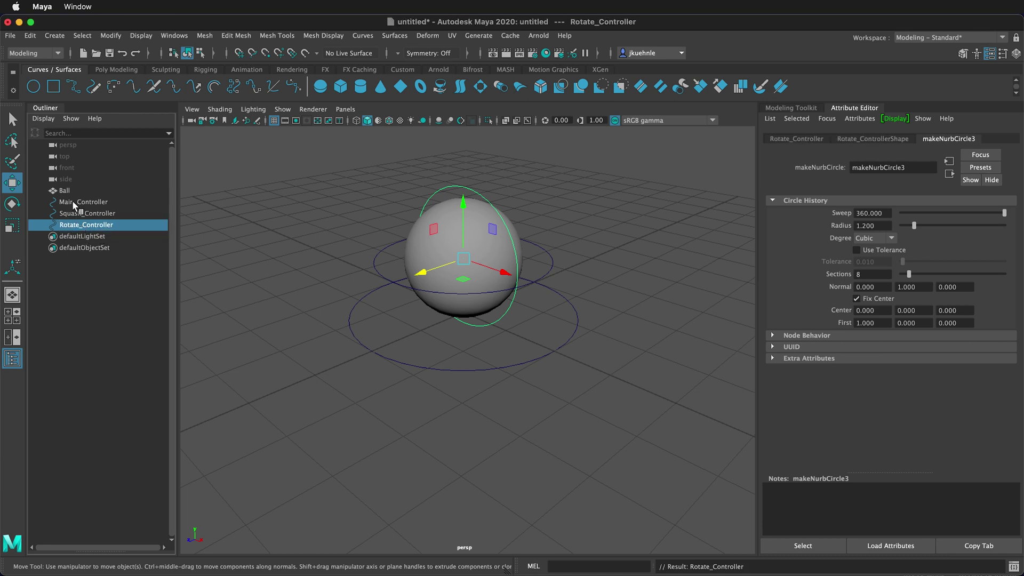
left_click(79, 217, "shift")
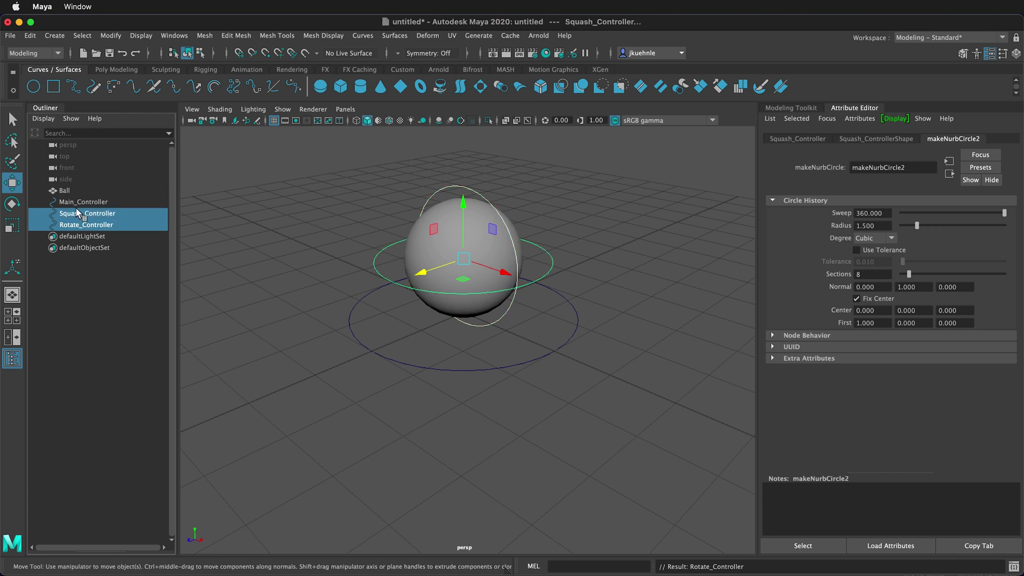
Delete construction history on Ball and the three controllers.
left_click(73, 201, "shift")
left_click(69, 193, "shift")
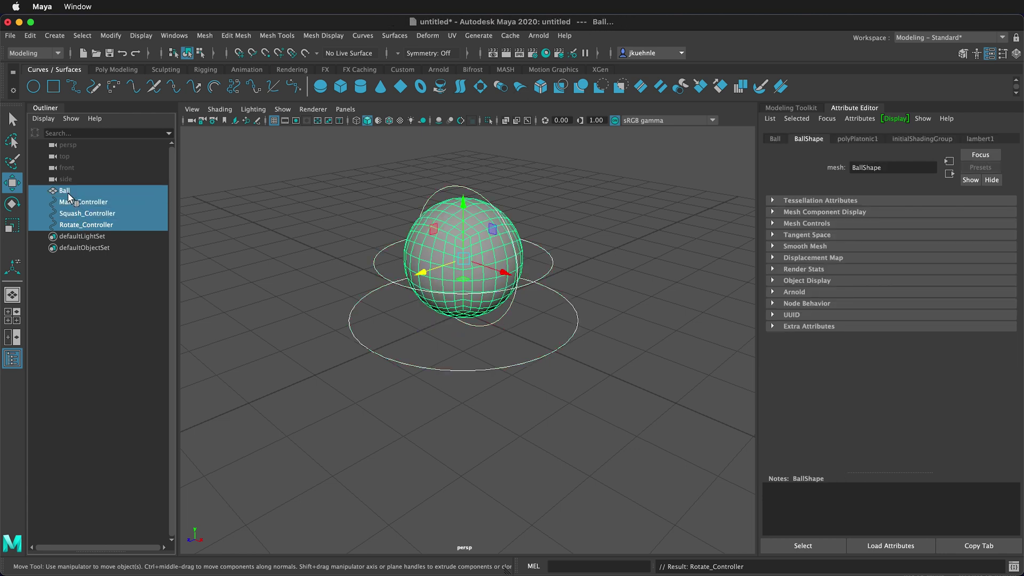
left_click(30, 35)
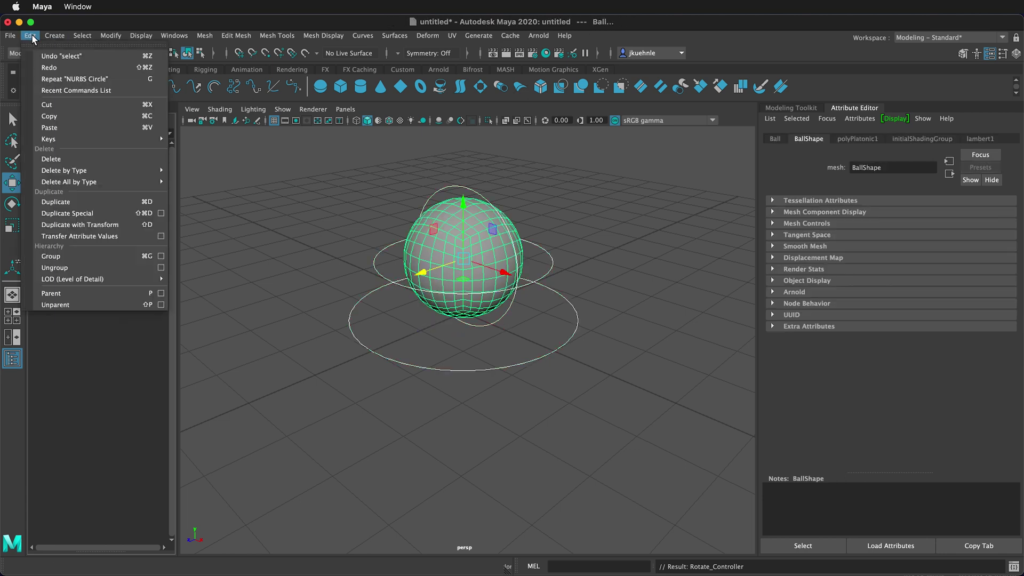
mouse_move(106, 182)
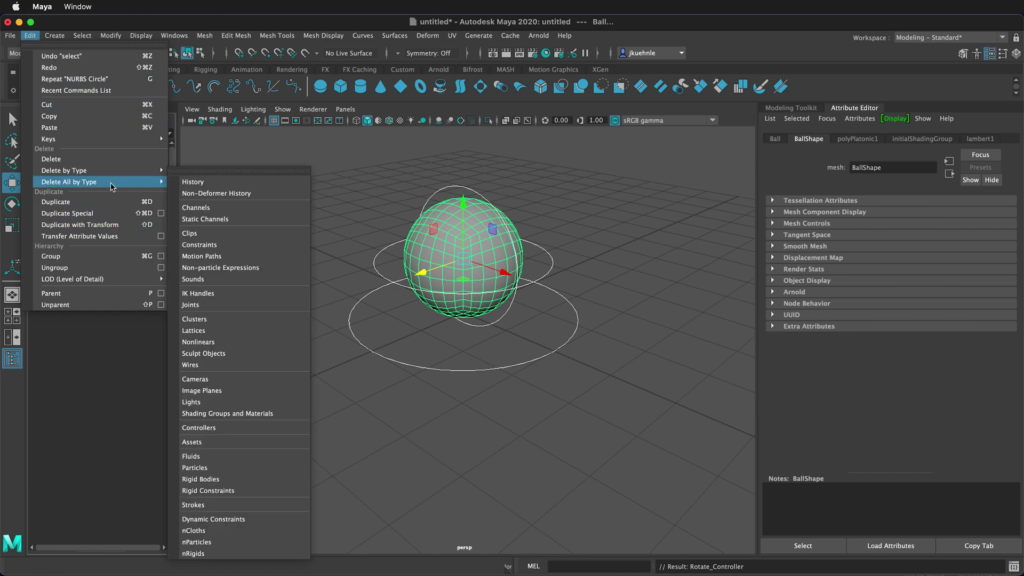
left_click(195, 182)
Freeze the transformations of Ball and the three controllers.
left_click(112, 36)
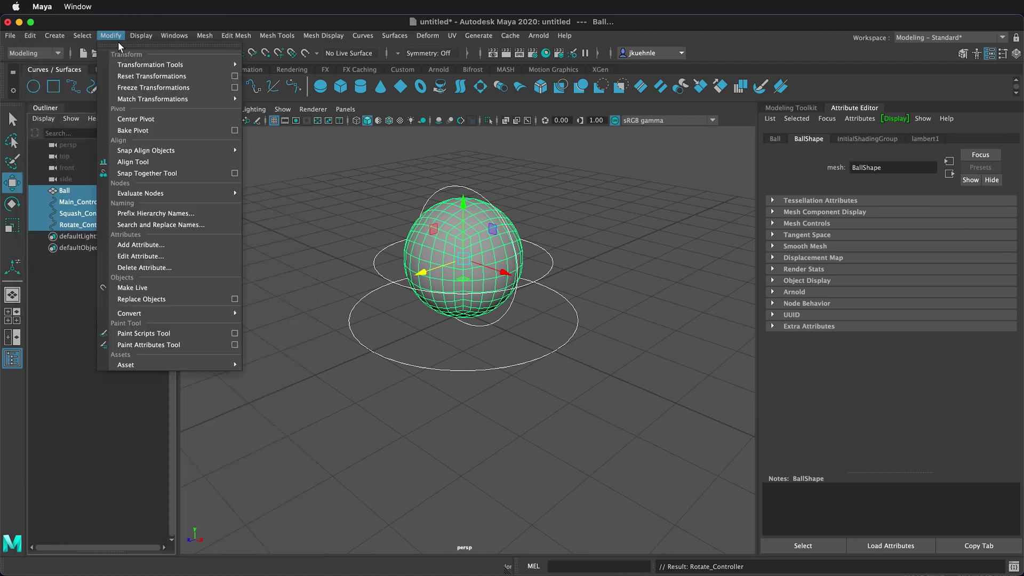
left_click(147, 91)
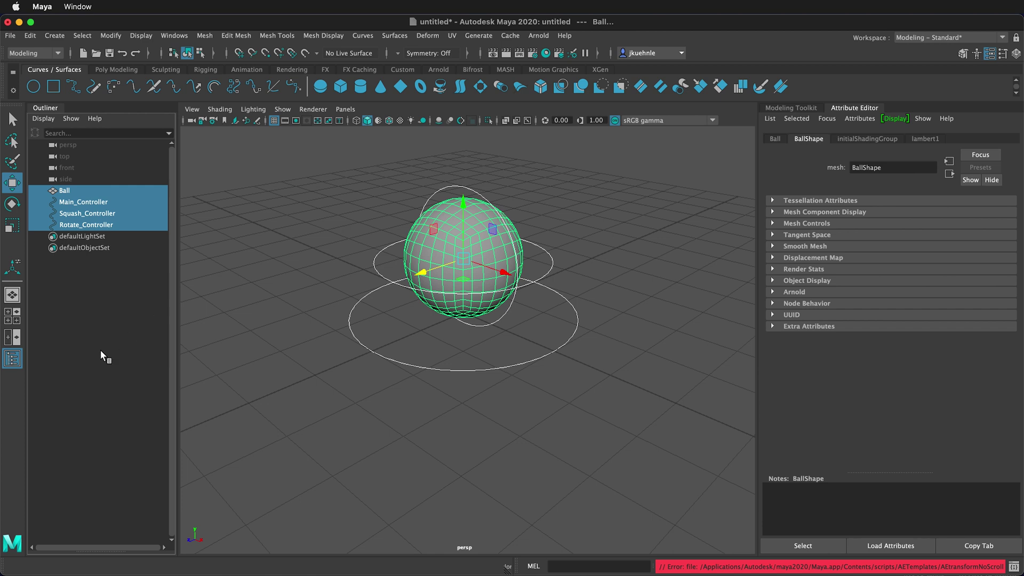
left_click(432, 235)
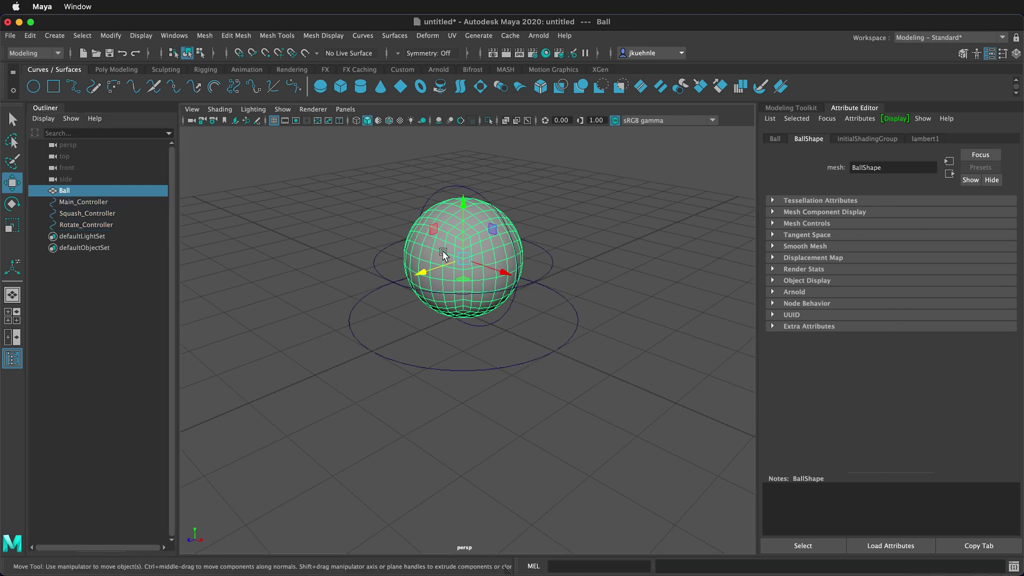
Assign the ball a new Blinn material with a Checker colour texture, shown in textured mode.
right_click_drag(443, 255, 469, 499)
left_click(437, 297)
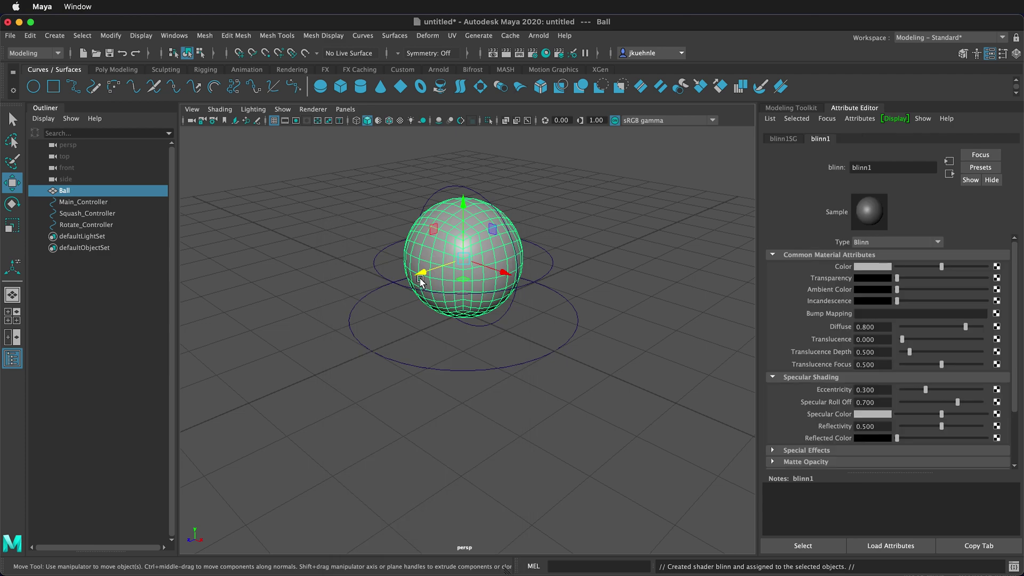
left_click(996, 267)
left_click(604, 280)
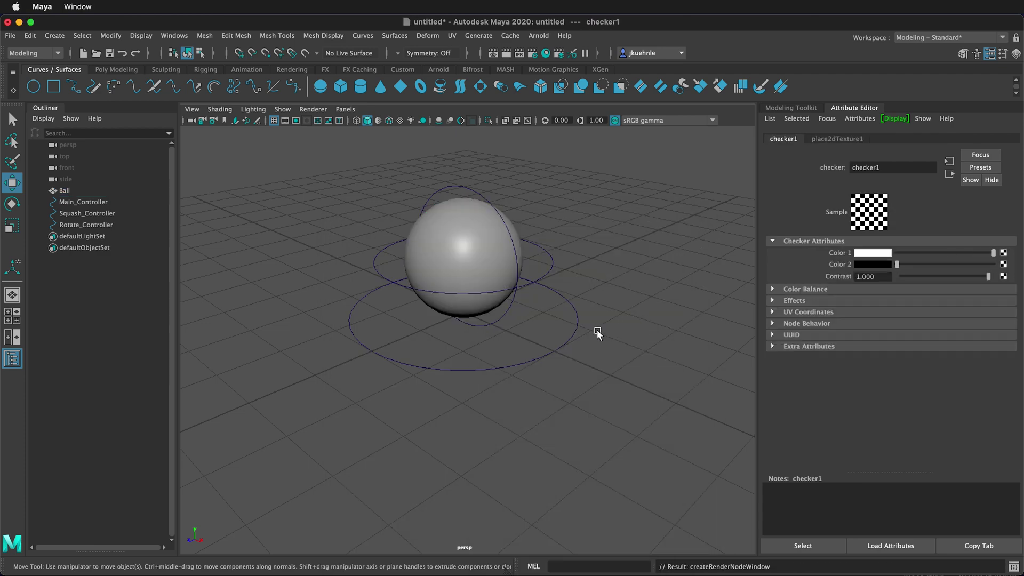
key("6")
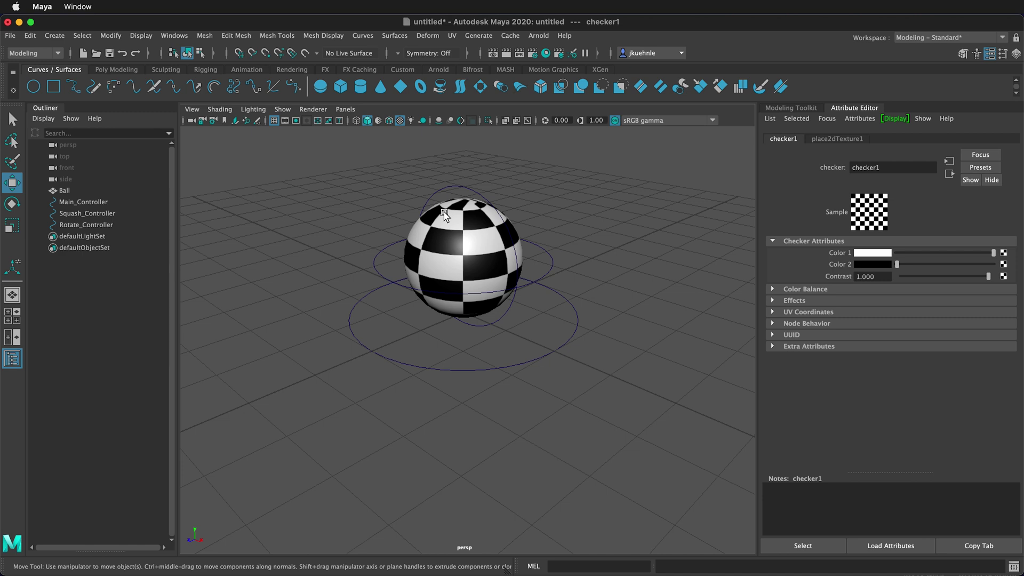
middle_click_drag(324, 237, 113, 246)
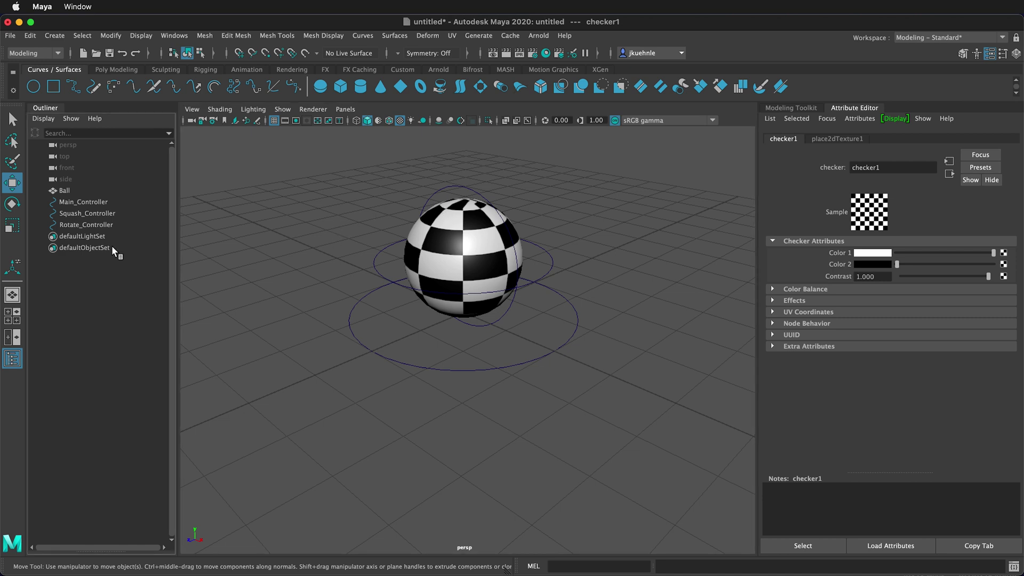
Add a squash deformer to the Ball.
middle_click_drag(76, 212, 76, 184)
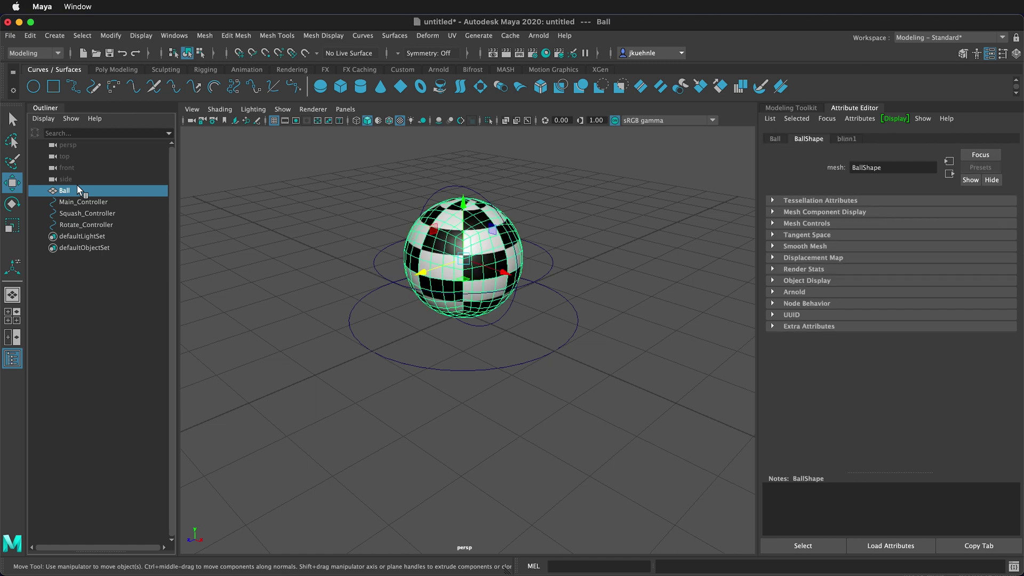
left_click(428, 35)
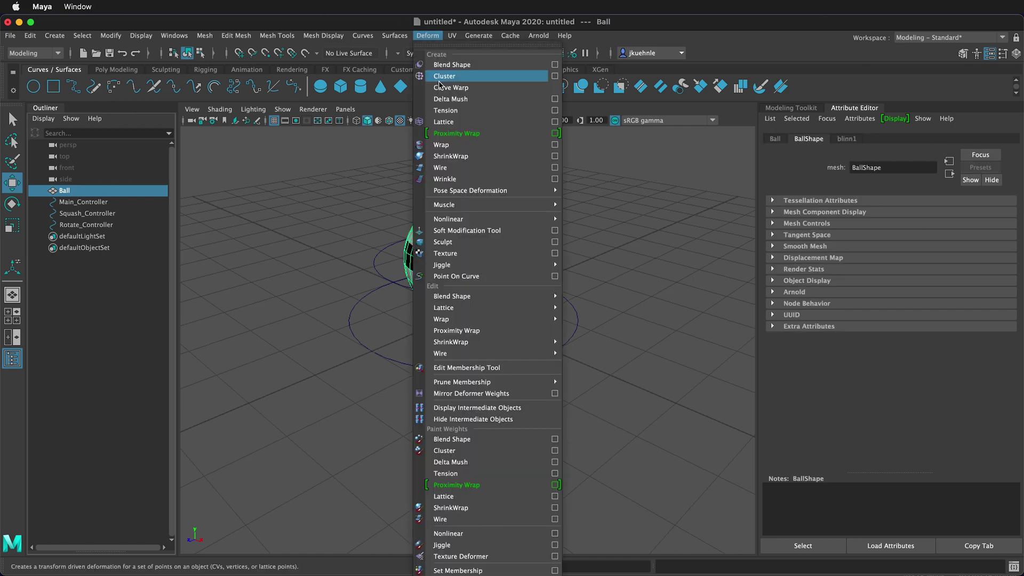
mouse_move(467, 219)
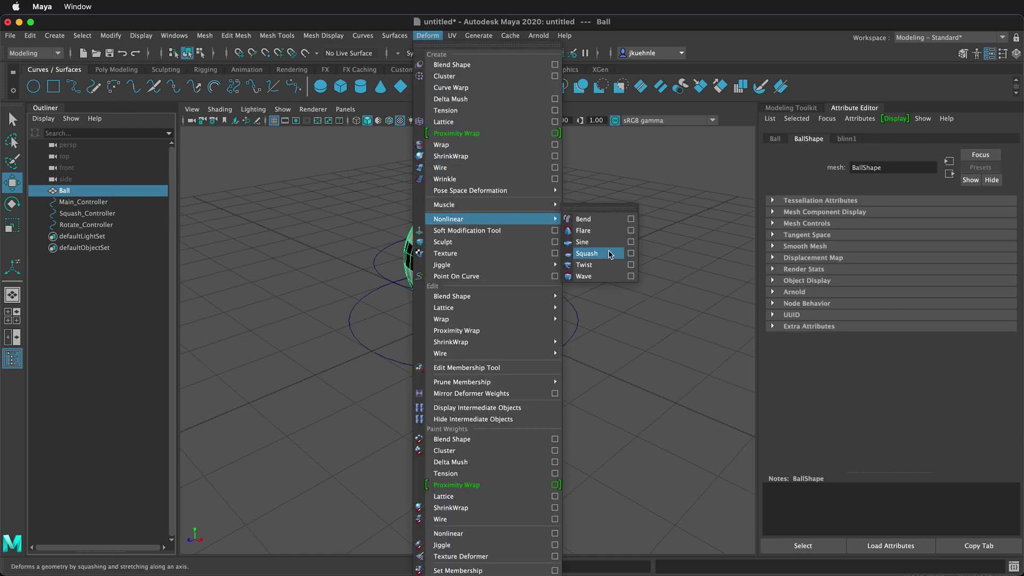
left_click(608, 254)
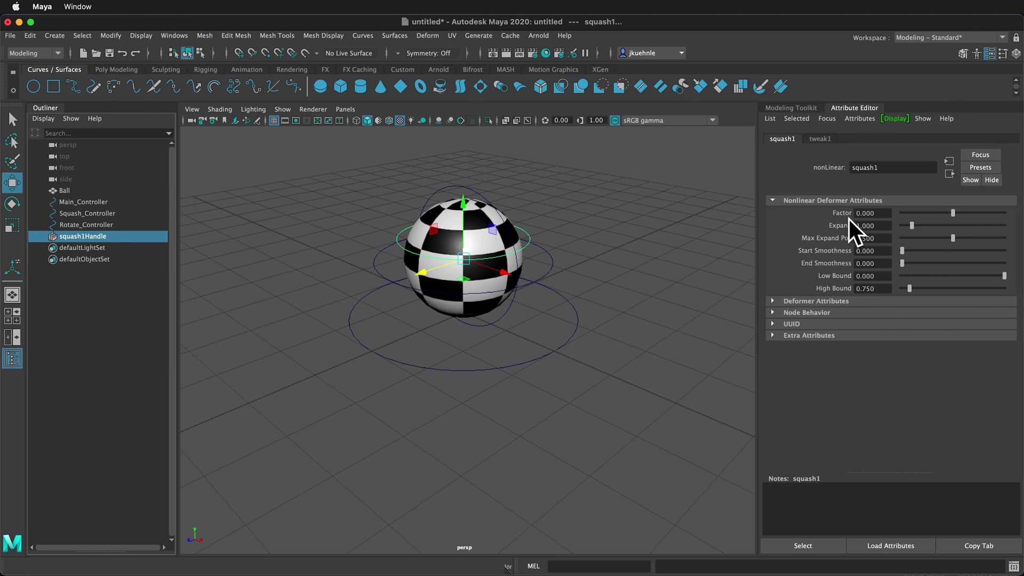
Move the squash handle down to Translate Y 0 at the ball's base.
left_click(72, 238)
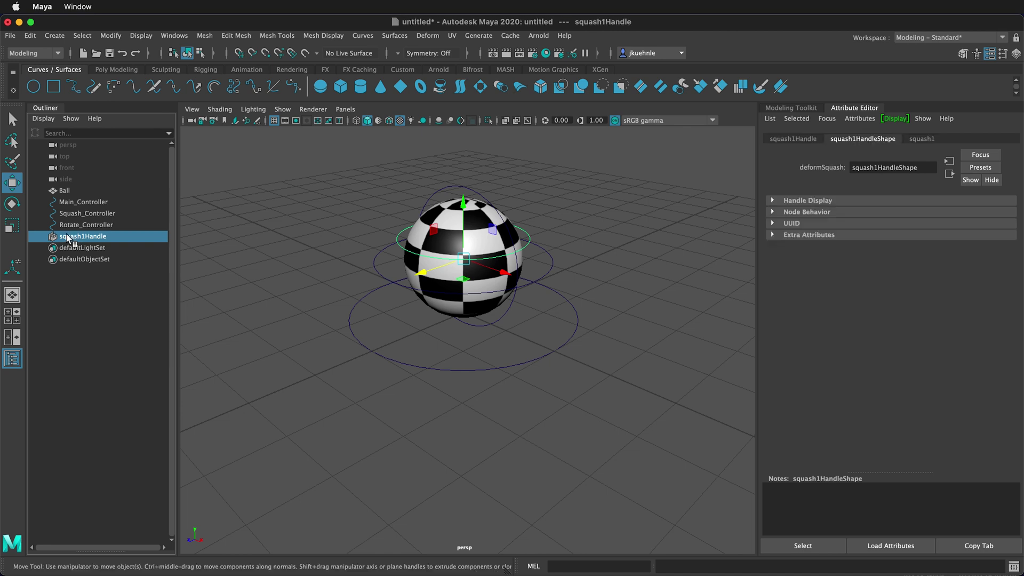
left_click(795, 140)
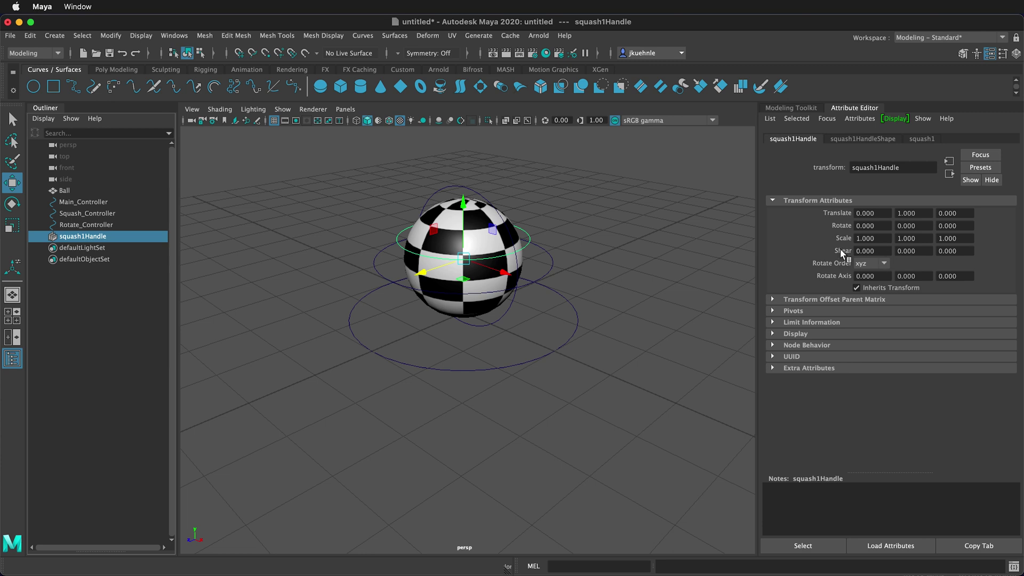
left_click(913, 212)
type("0")
key("Return")
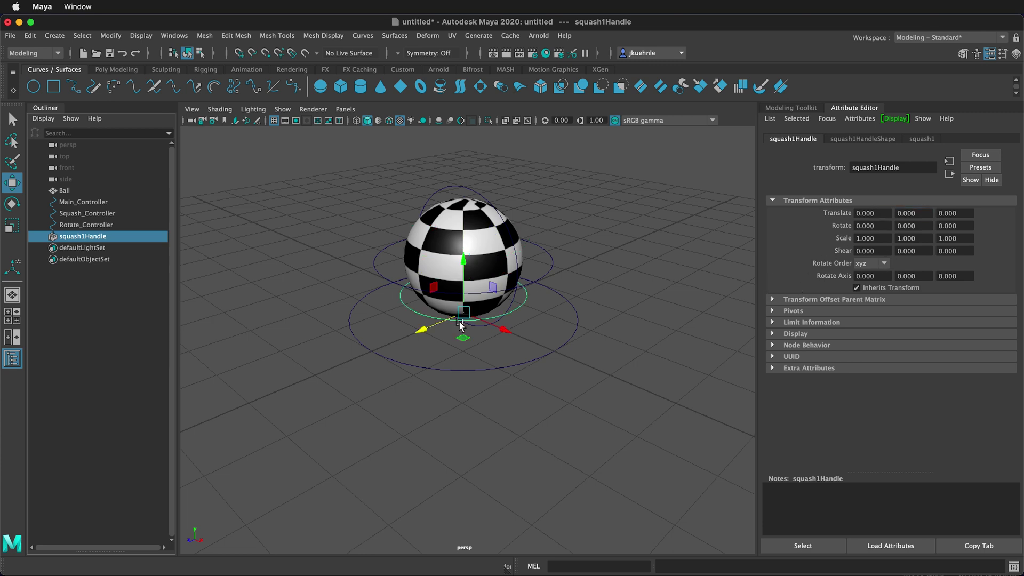
Set the squash deformer's High Bound to 2.
left_click(930, 138)
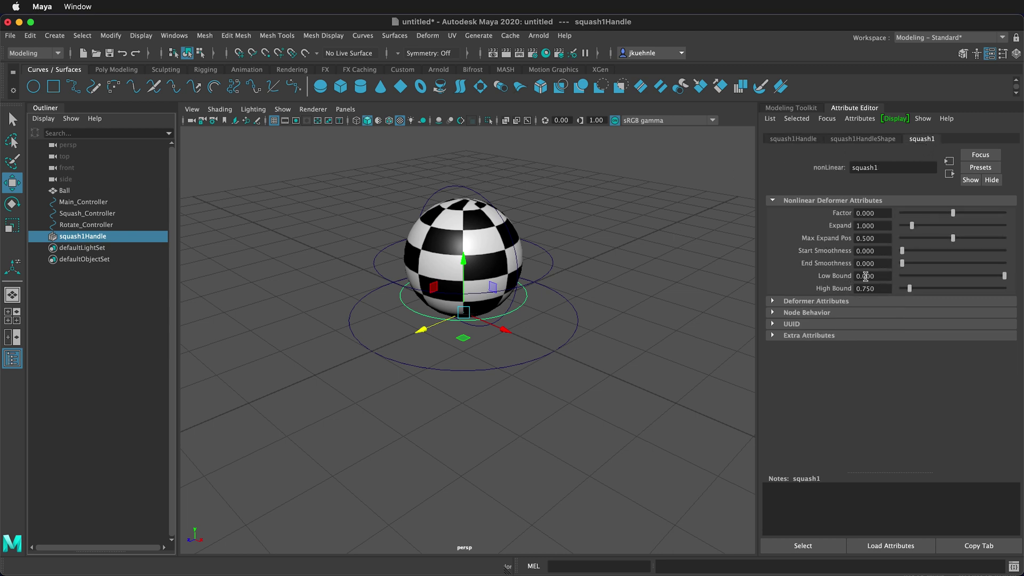
left_click(879, 288)
type("2")
key("Return")
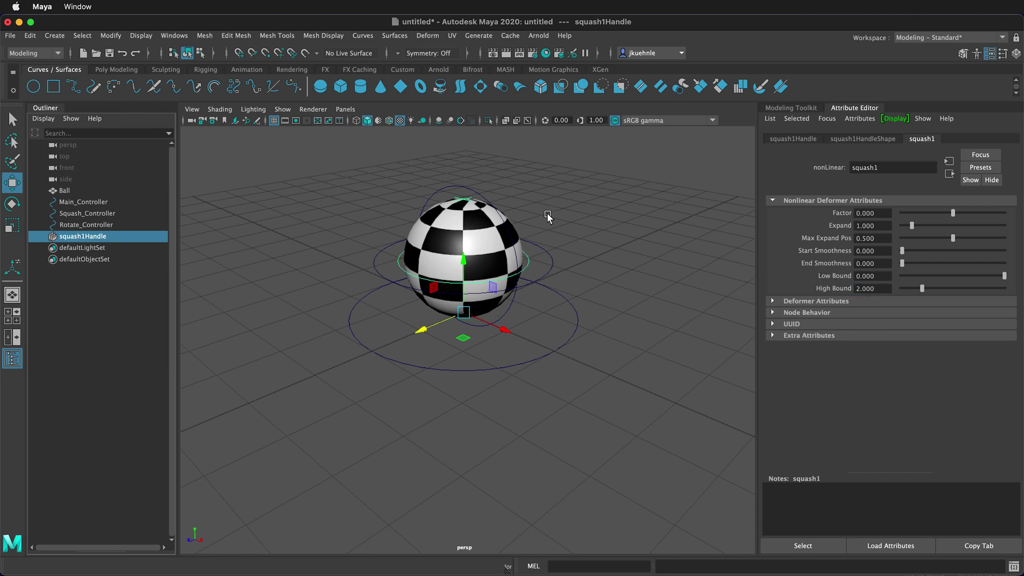
Test the squash Factor, then reset it to 0 and deselect the handle.
left_click_drag(950, 209, 951, 212)
double_click(885, 214)
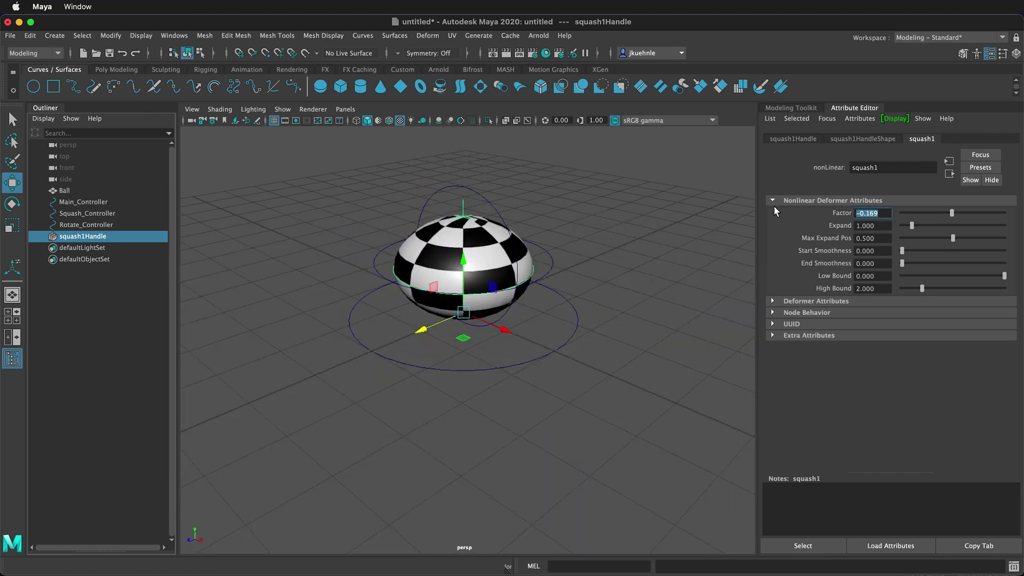
type("0")
key("Return")
left_click(97, 237, "ctrl")
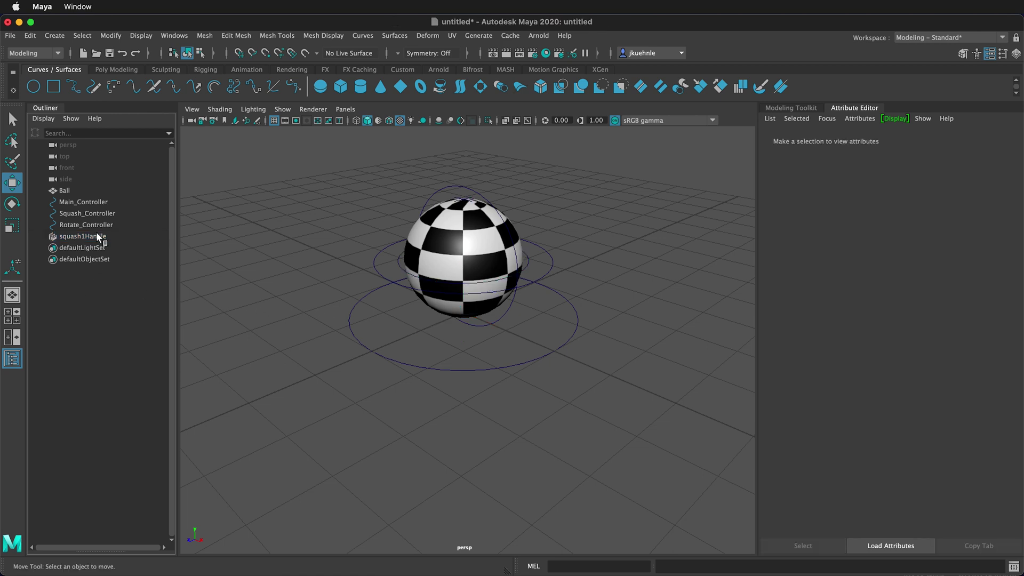
Select Squash_Controller and dock the Channel Box / Layer Editor beside the Attribute Editor.
left_click(93, 215)
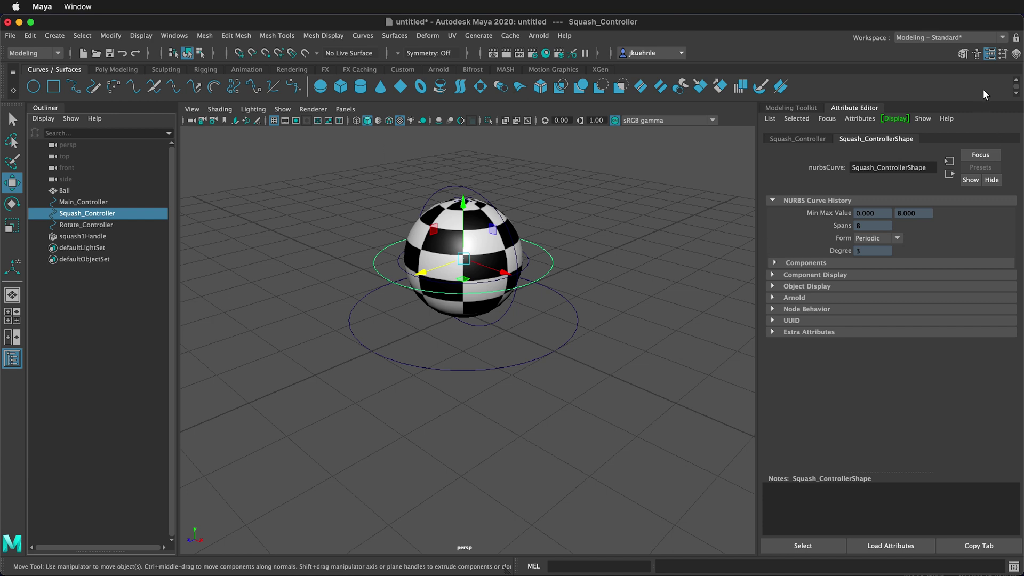
left_click(1015, 53)
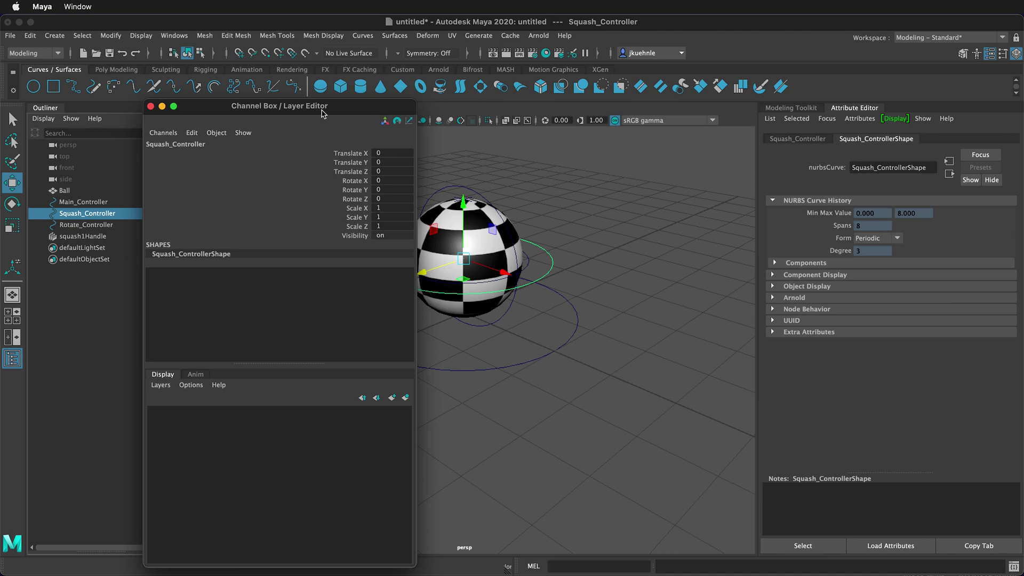
left_click_drag(342, 113, 964, 110)
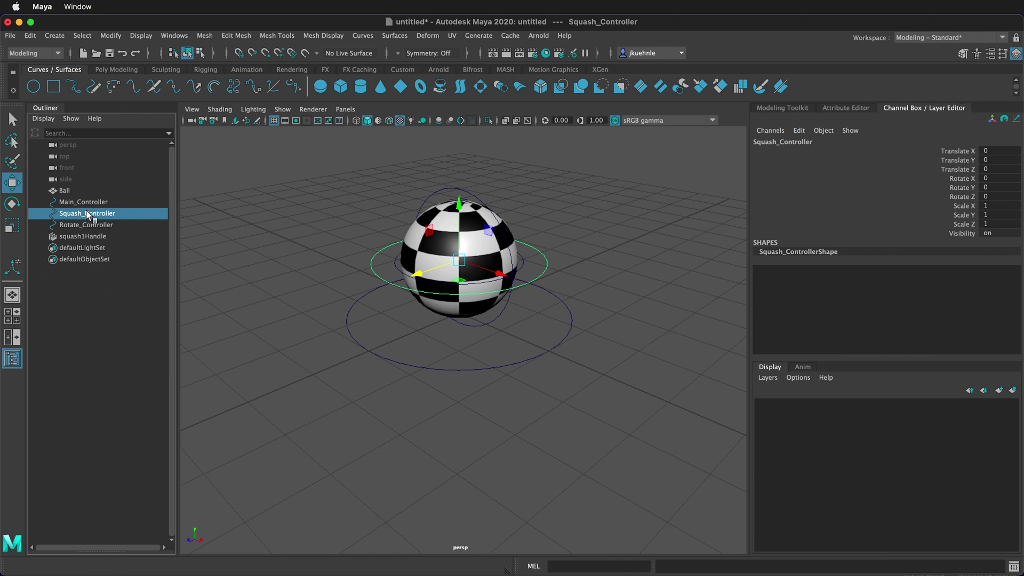
Add a SquashAttribute float attribute to Squash_Controller with minimum -0.5 and maximum 0.5.
left_click(804, 134)
left_click(836, 226)
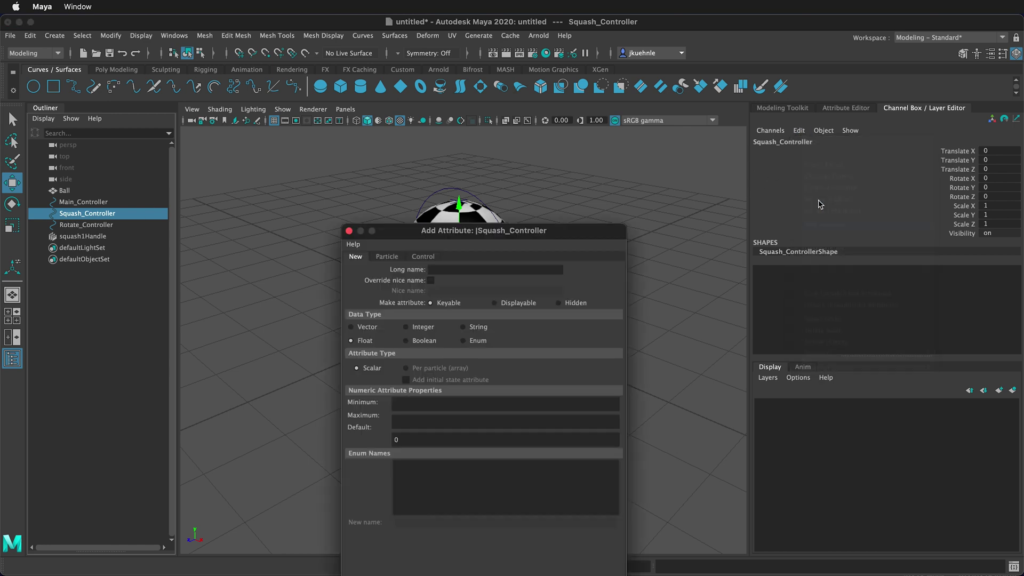
left_click(438, 270)
type("SquashAttribute")
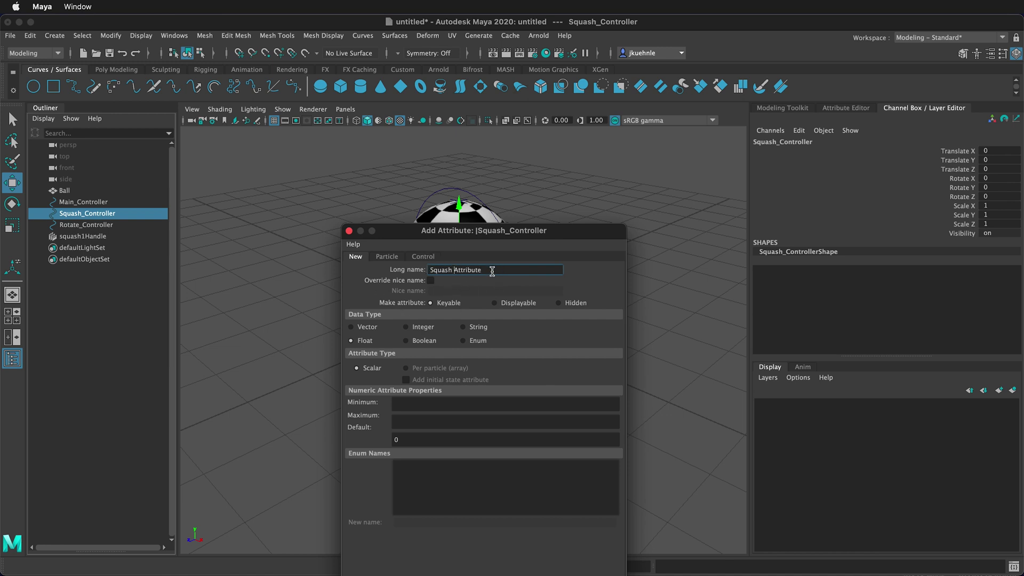
left_click(408, 404)
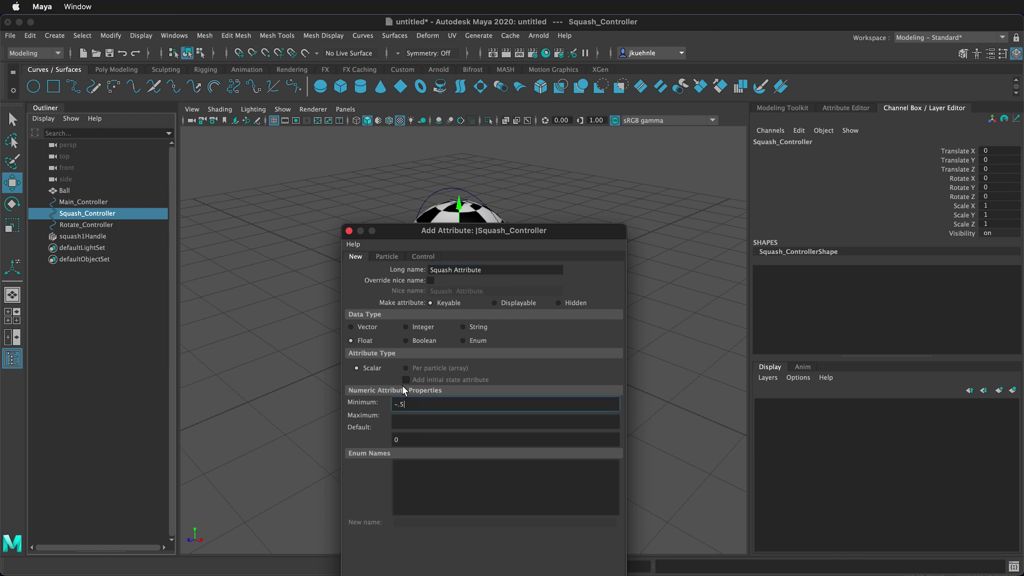
left_click(416, 422)
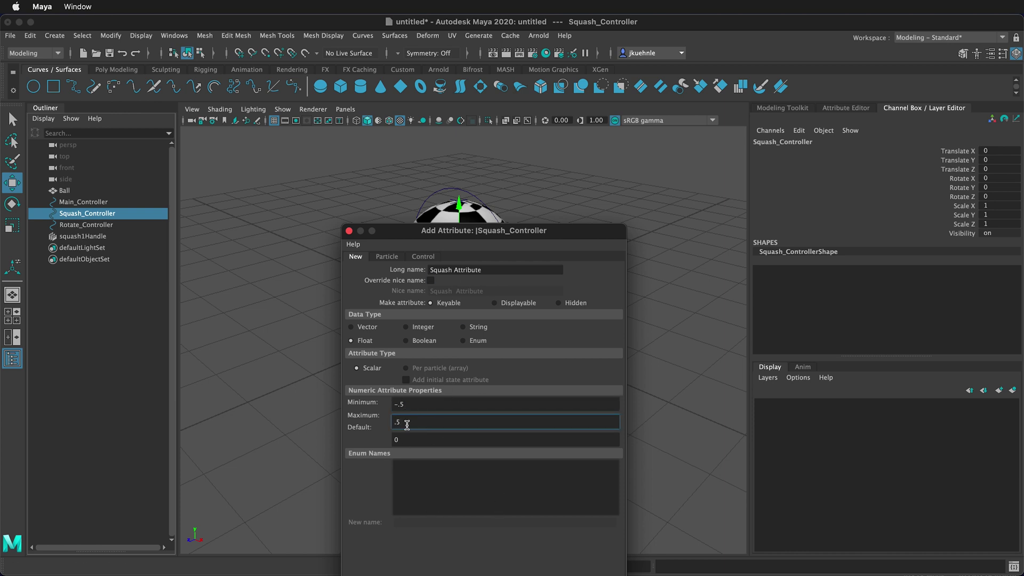
key("Return")
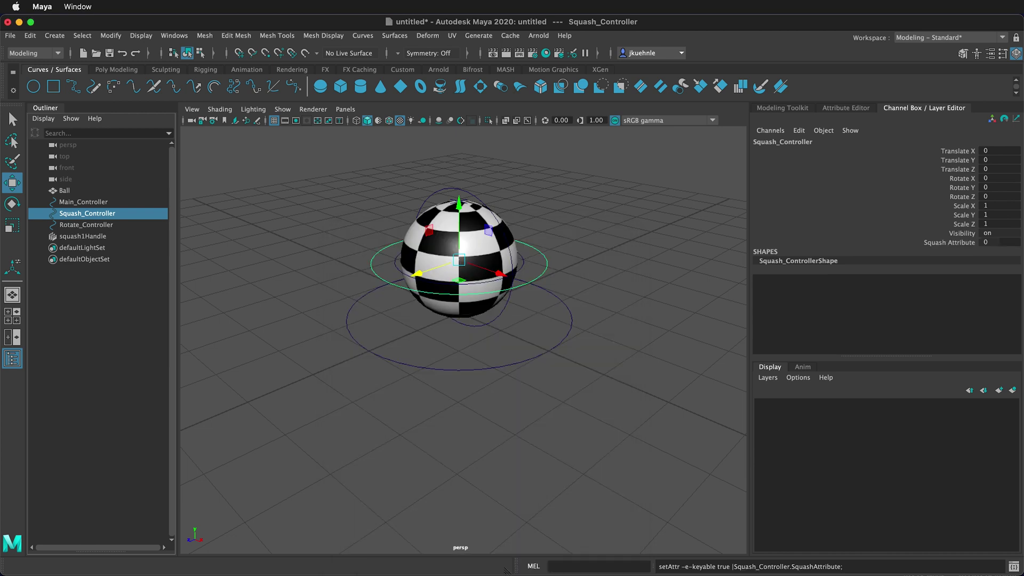
Test SquashAttribute's limit with a value of 1, reset it to 0, and return to the Move tool.
left_click(963, 243)
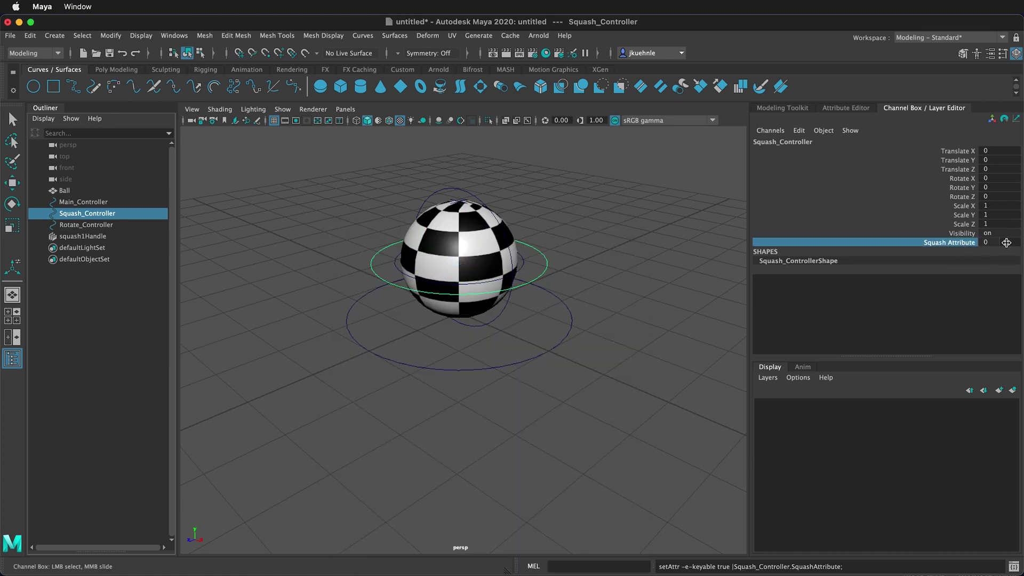
left_click(1006, 242)
type("1")
key("Return")
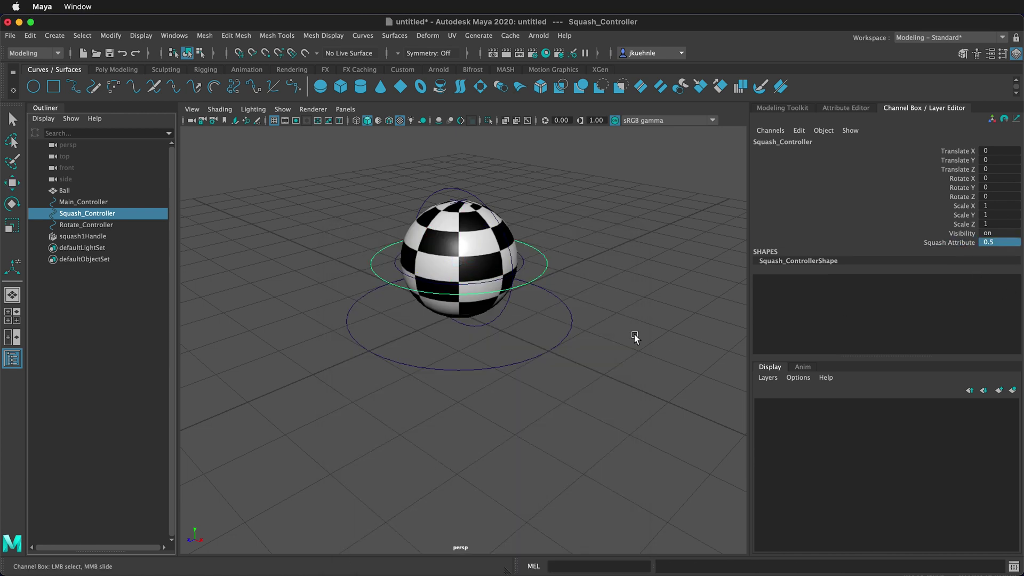
type("0")
key("Return")
key("w")
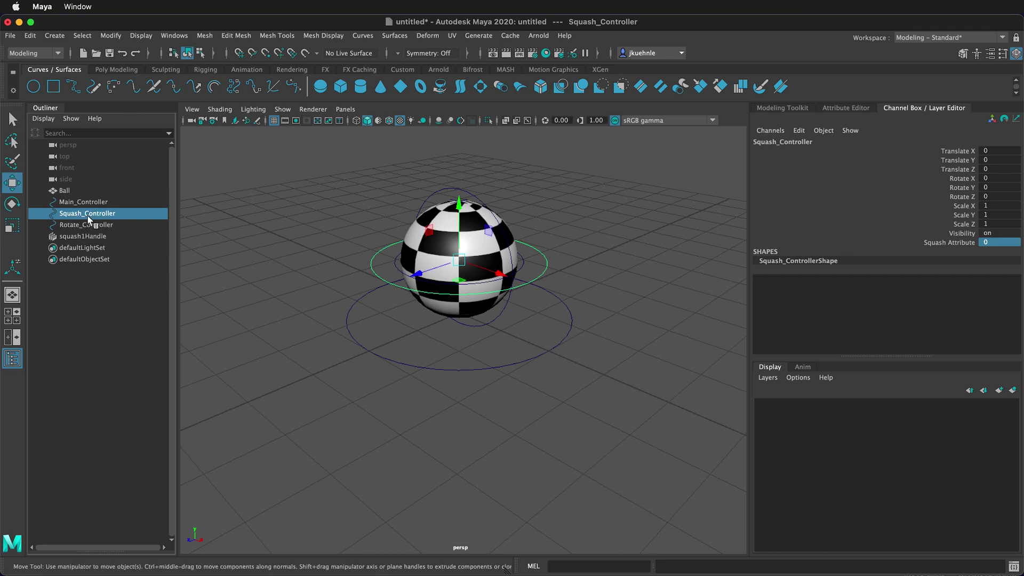
left_click(168, 37)
In the Connection Editor, link Squash_Controller's SquashAttribute to squash1's factor, then close the editor.
mouse_move(207, 77)
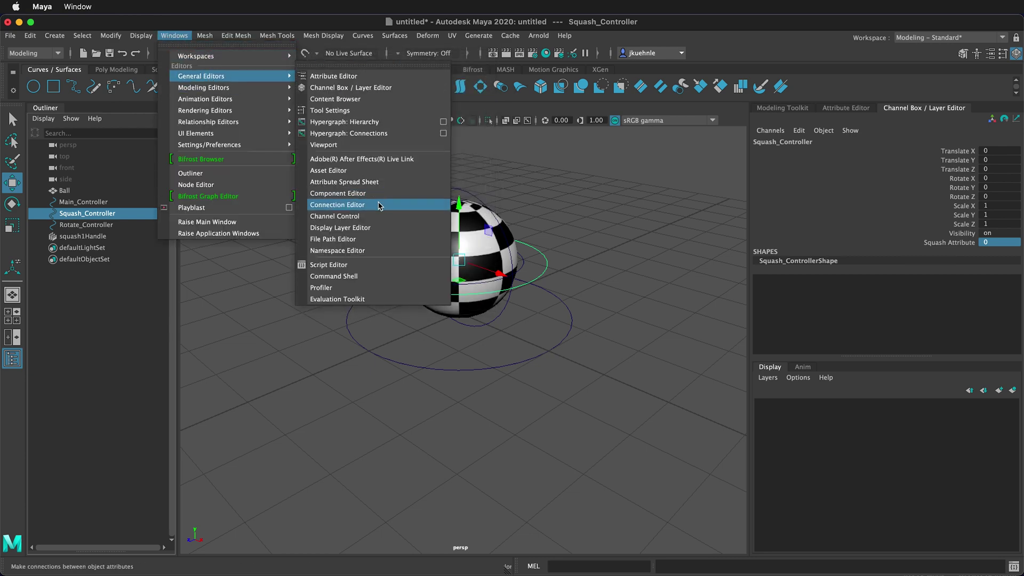
left_click(379, 206)
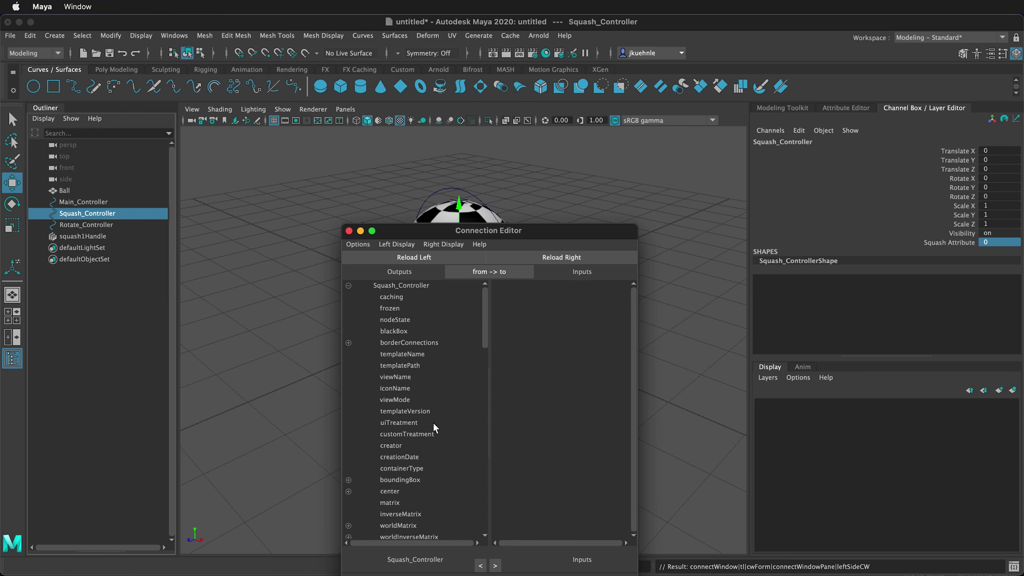
scroll(393, 492, "down", 15)
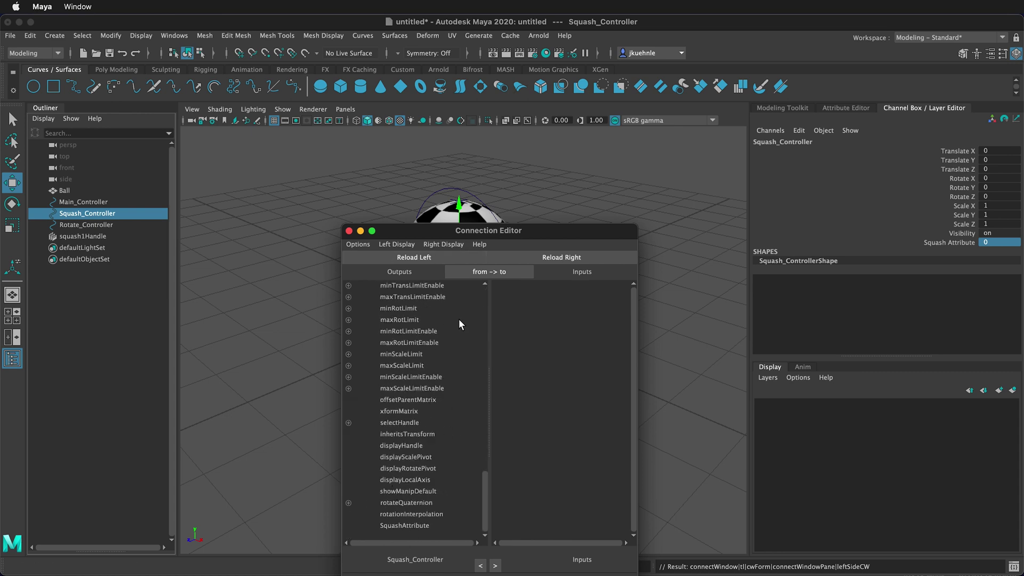
left_click(408, 525)
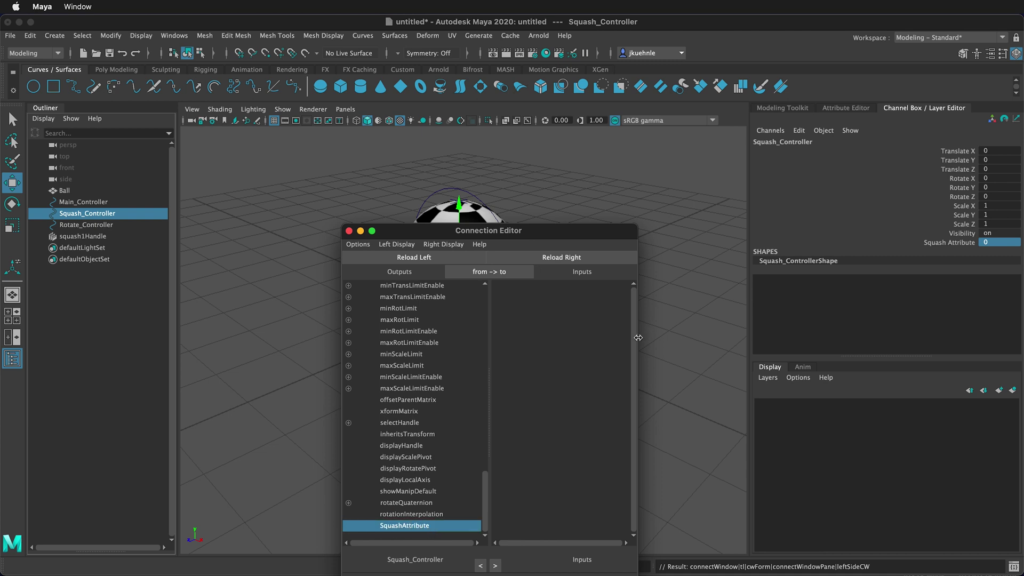
left_click(105, 237)
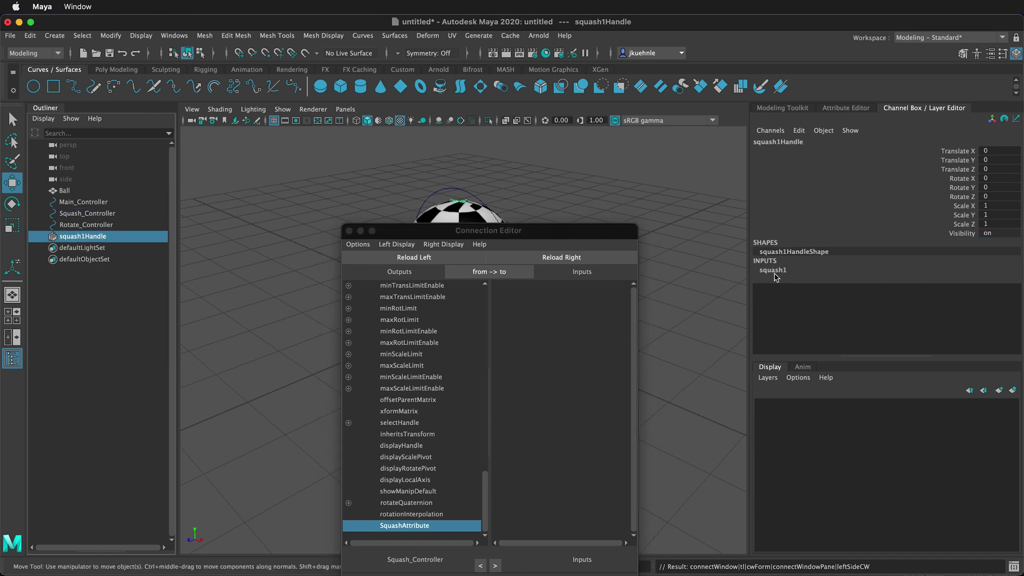
left_click(781, 273)
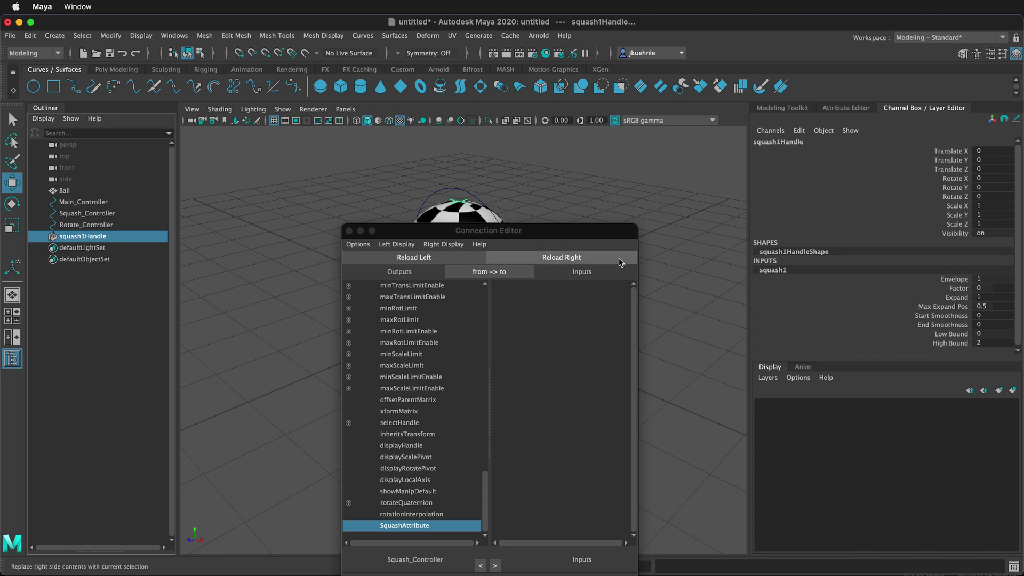
left_click(593, 258)
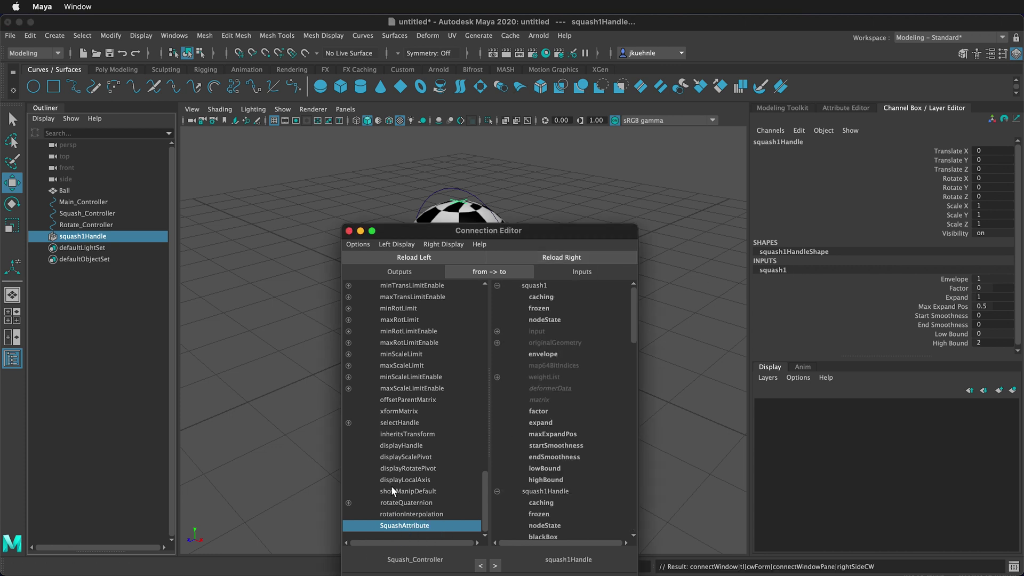
left_click(540, 410)
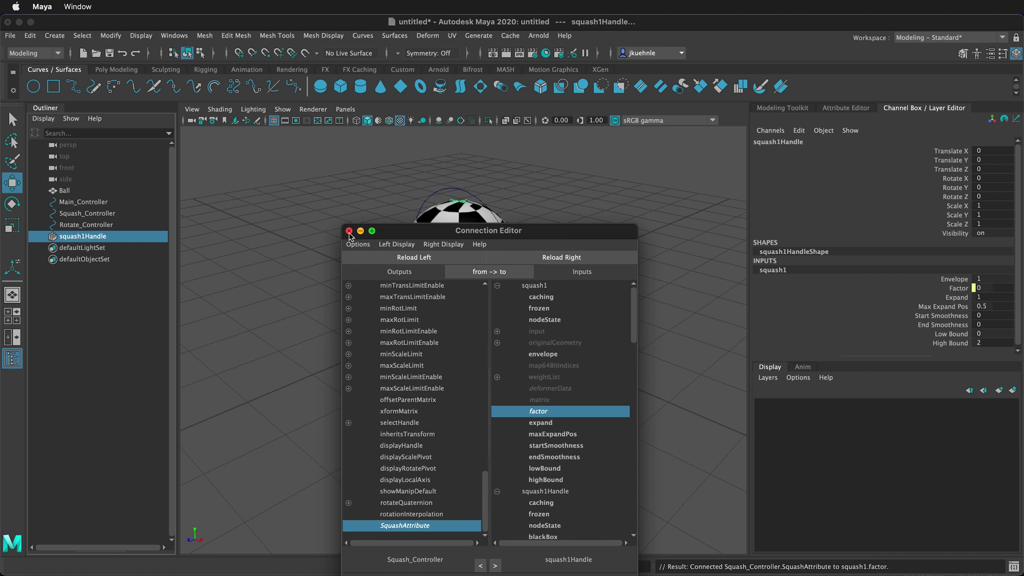
left_click(349, 230)
left_click(113, 213)
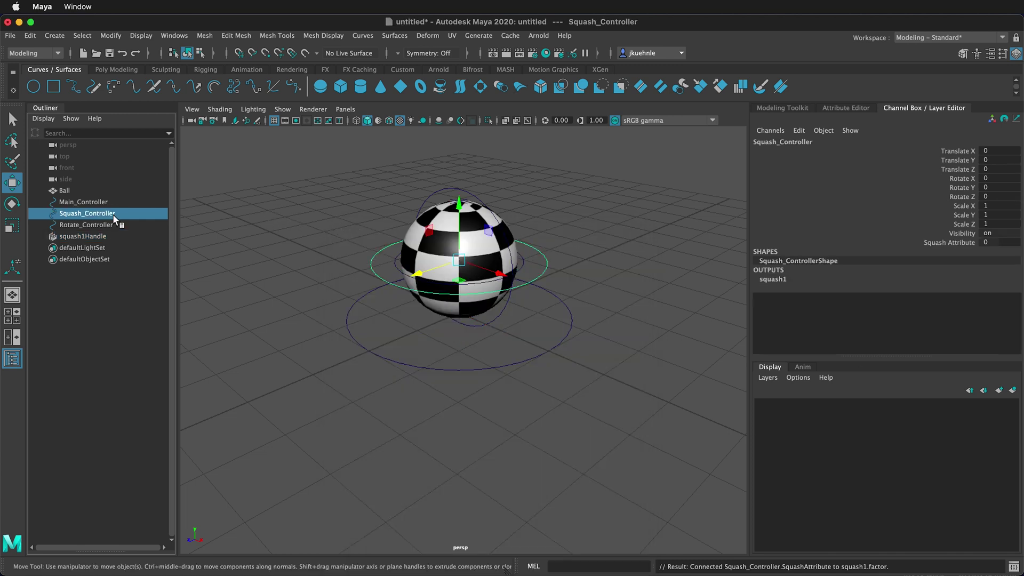
left_click(974, 242)
double_click(991, 242)
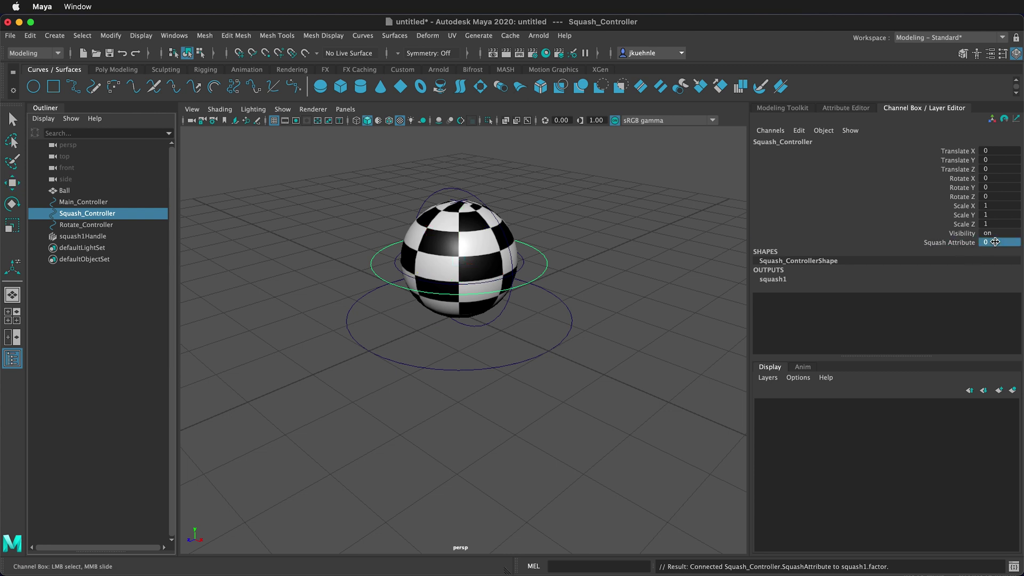
type("0.5")
key("Return")
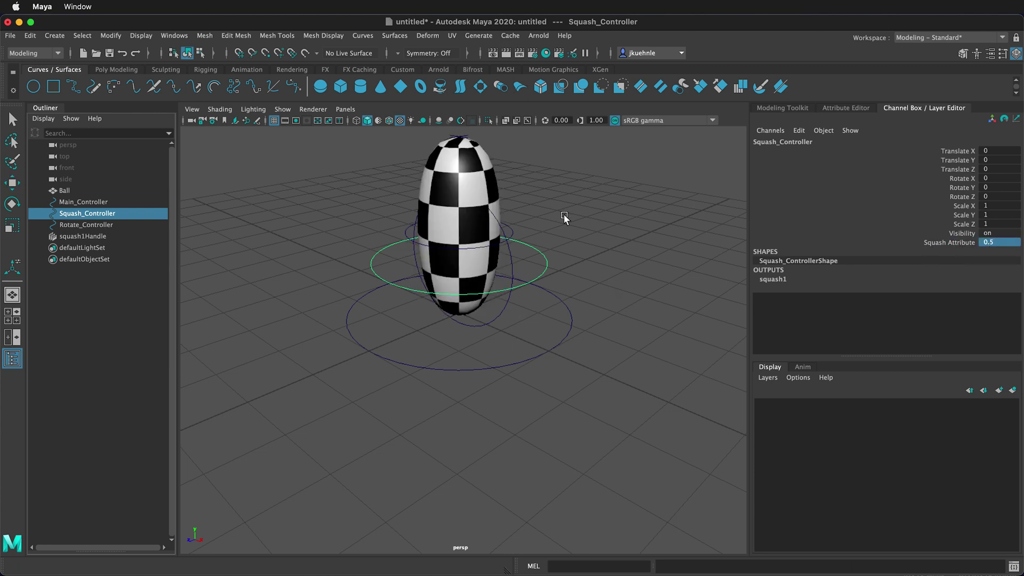
type("1")
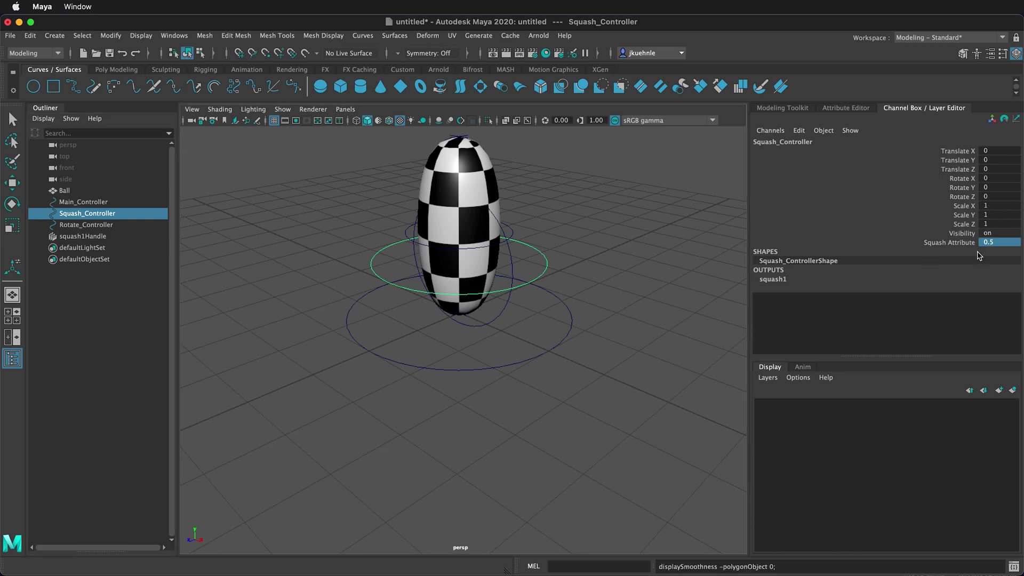
type("0")
key("Return")
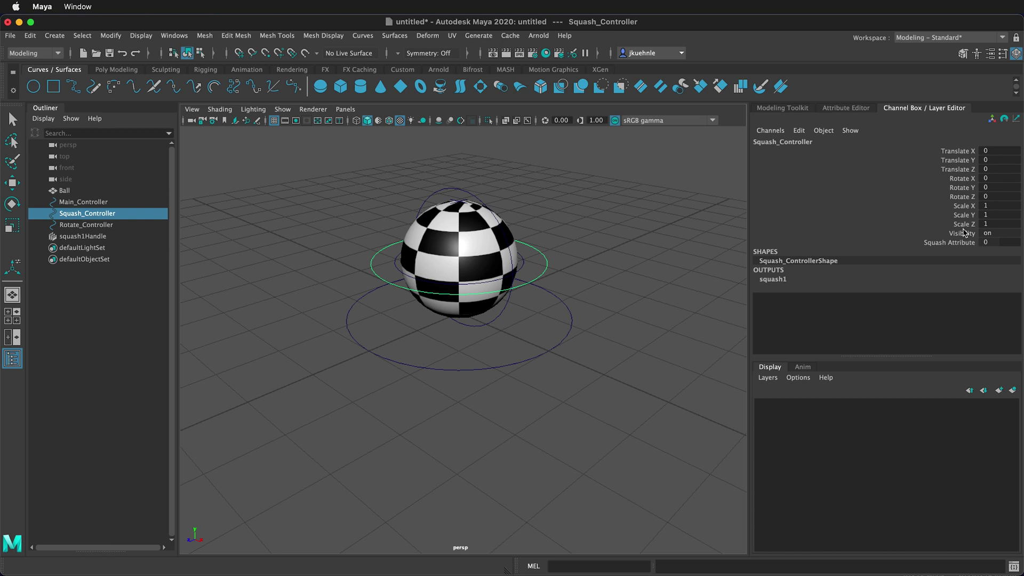
left_click(963, 243)
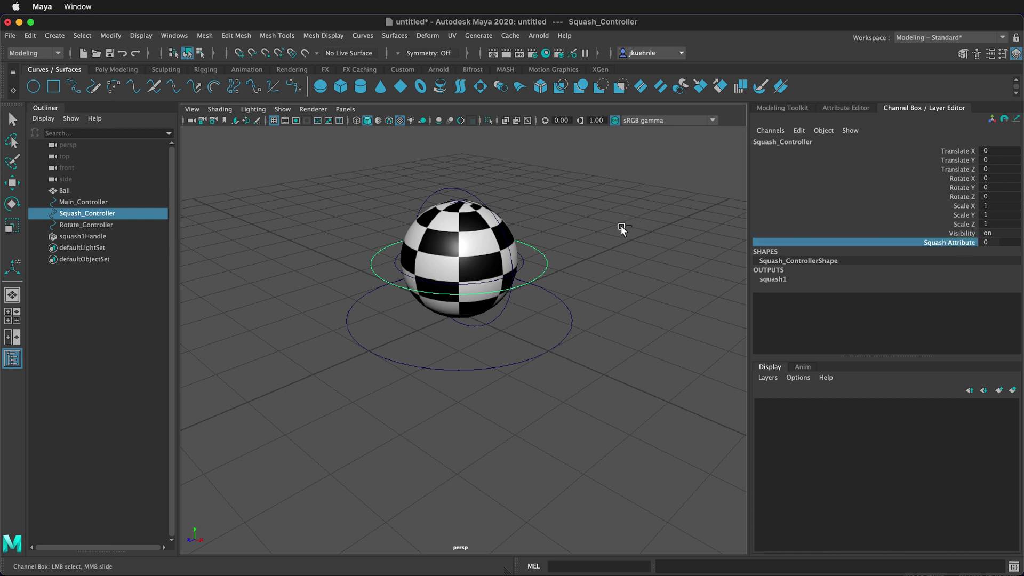
mouse_move(629, 226)
middle_mouse_down()
mouse_move(600, 226)
mouse_move(655, 231)
mouse_move(612, 233)
mouse_move(632, 229)
middle_mouse_up()
Parent squash1Handle under Squash_Controller and Rotate_Controller under Main_Controller in the Outliner.
left_click(88, 235)
key("w")
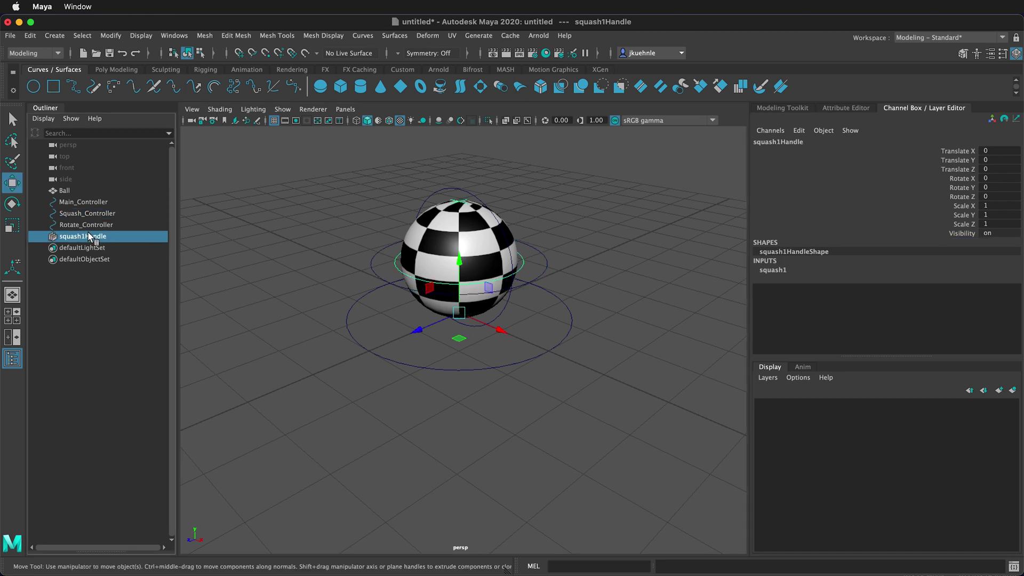
left_click_drag(90, 237, 87, 190)
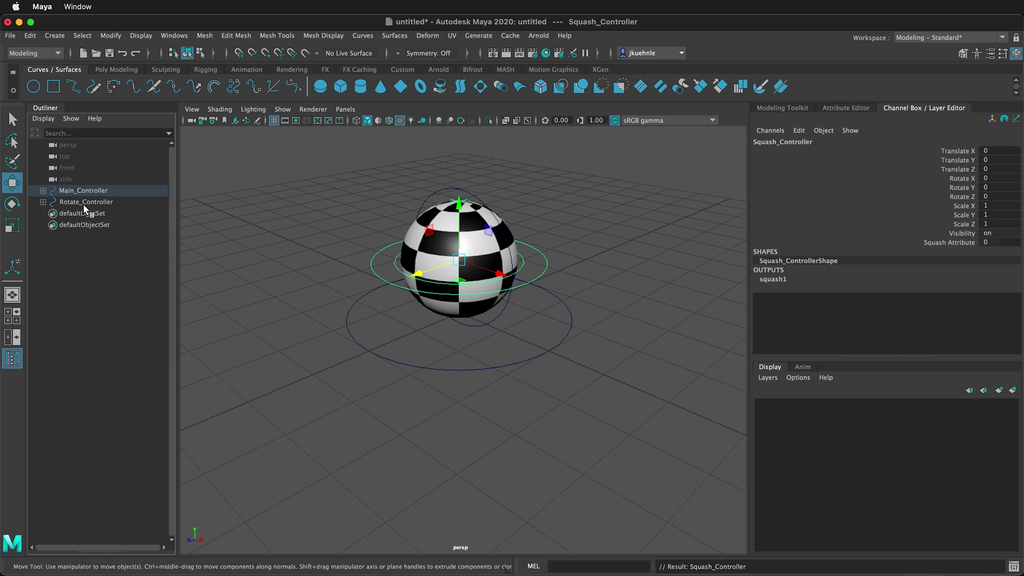
left_click(110, 206)
left_click_drag(83, 203, 84, 191)
Select the ball mesh using the Select tool (Q).
left_click(92, 262)
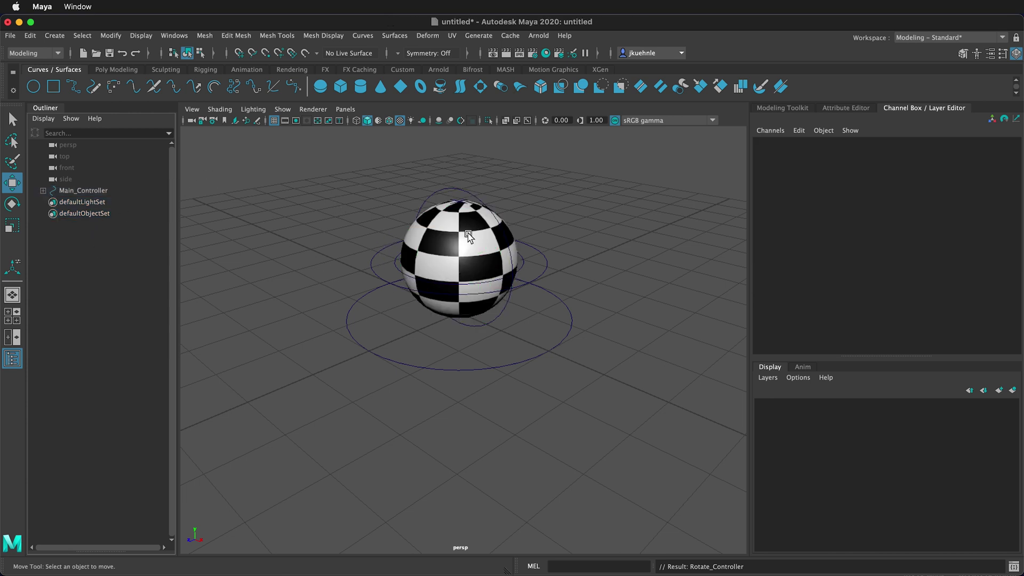
key("q")
left_click(460, 246)
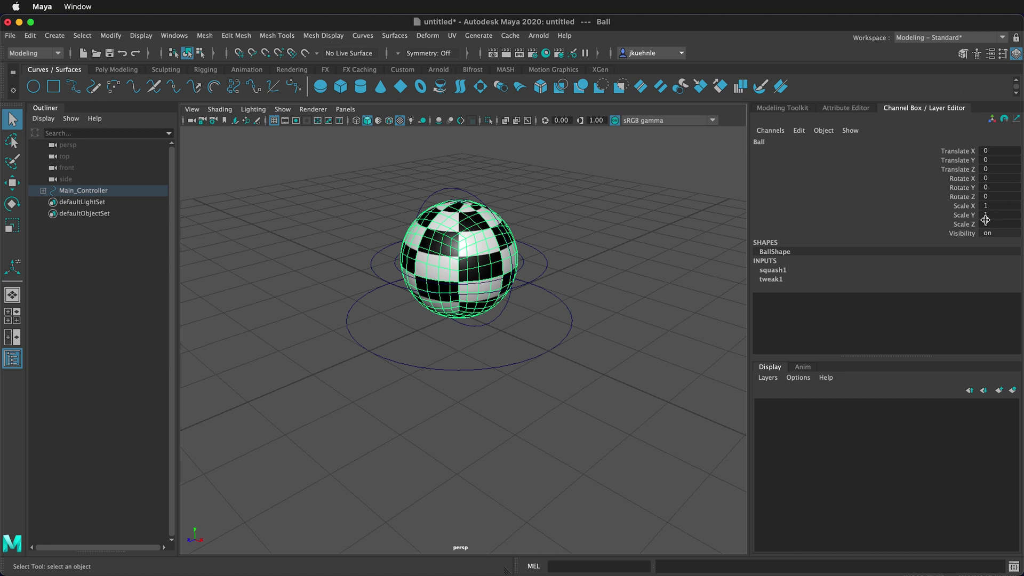
Create a new display layer from the ball and name it Ball_Layer.
left_click(1011, 392)
double_click(818, 409)
type("Ball_Layer")
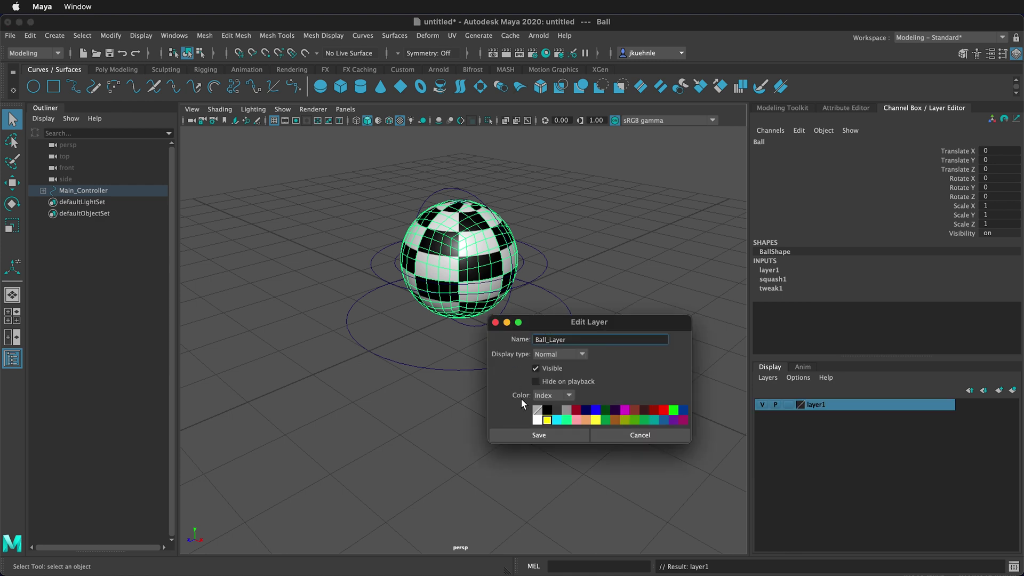
left_click(560, 437)
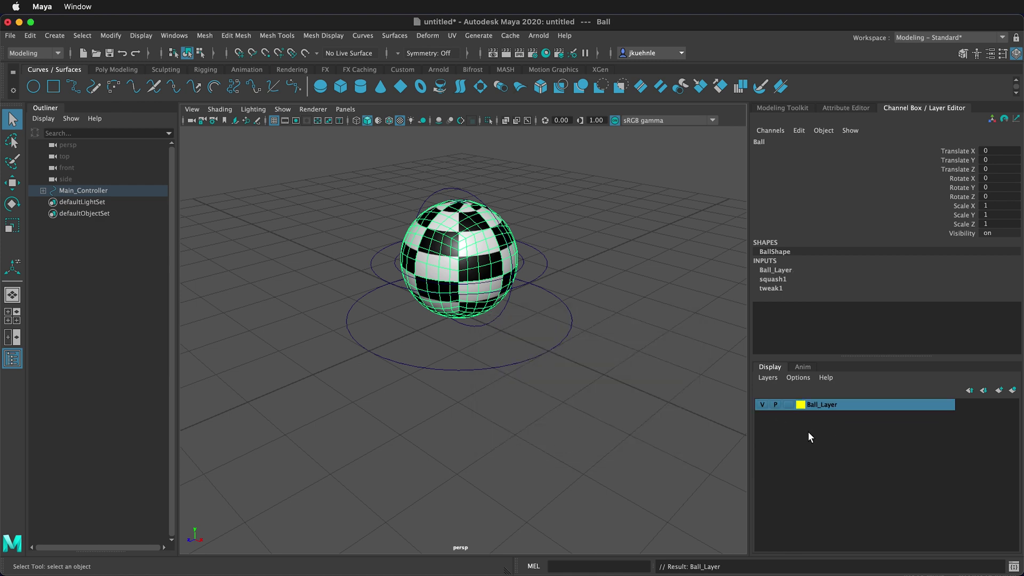
Set Ball_Layer to Reference and confirm Squash_Controller stays selectable through the ball.
left_click(789, 405)
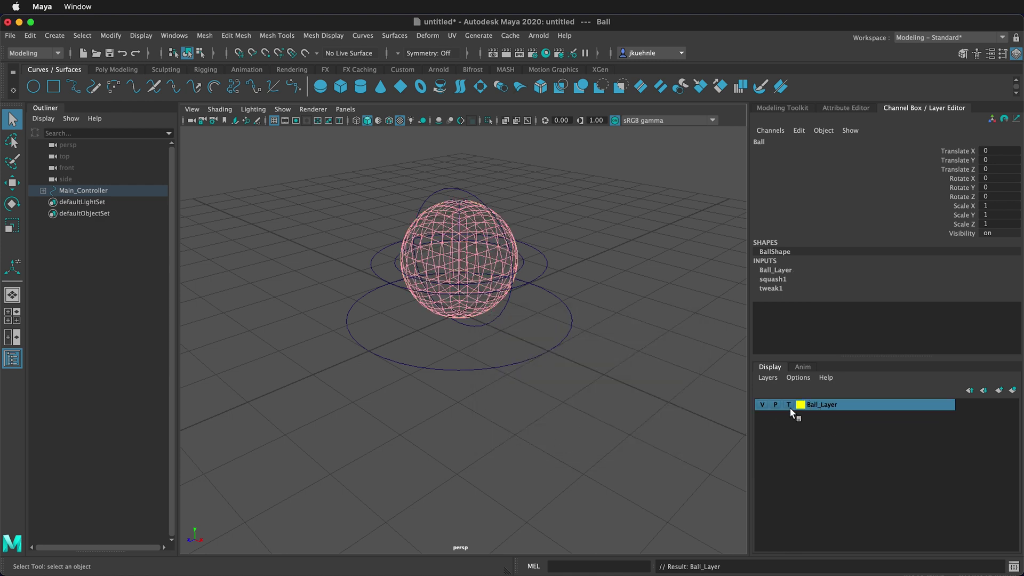
left_click(789, 405)
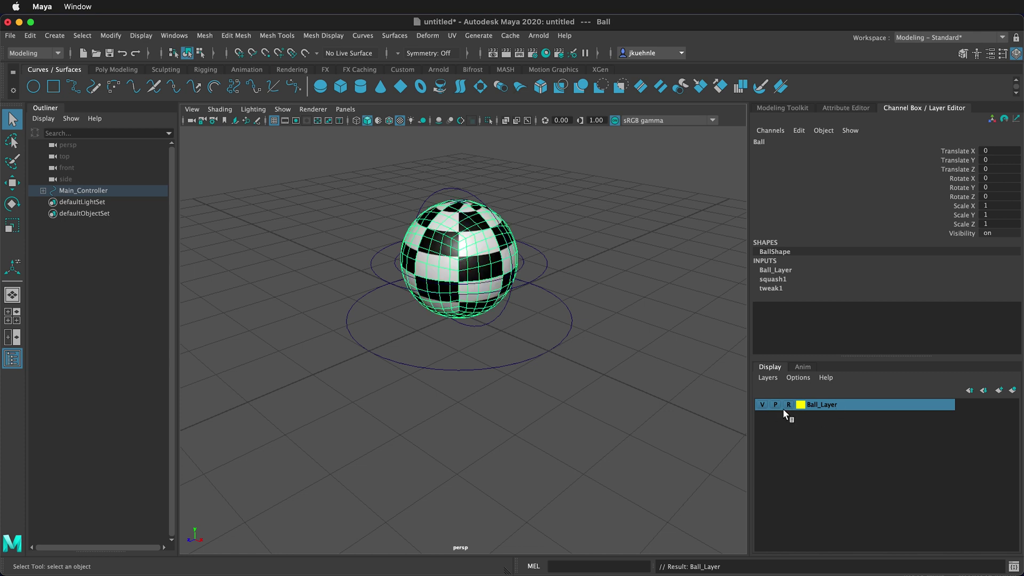
left_click(600, 414)
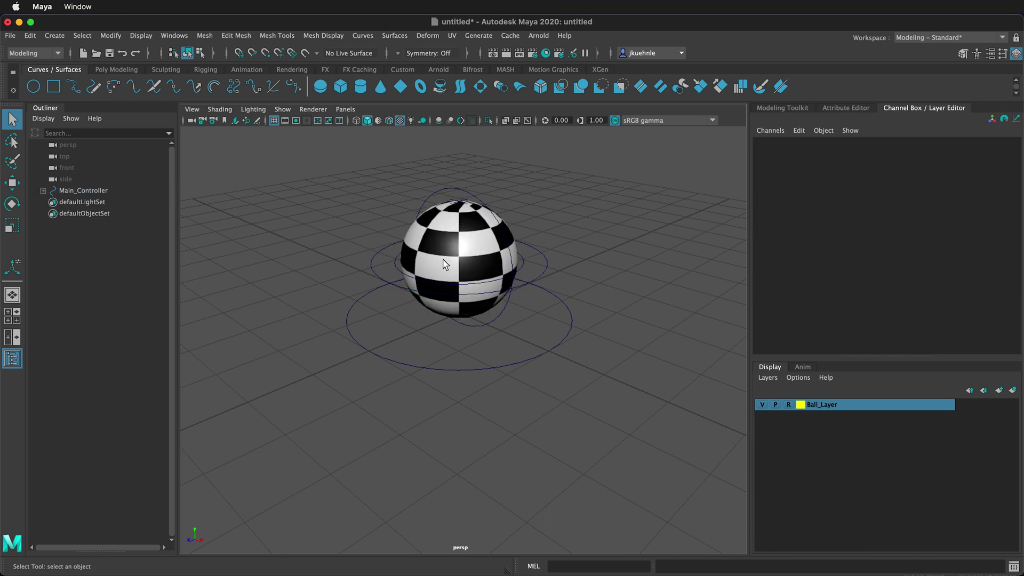
left_click(482, 293)
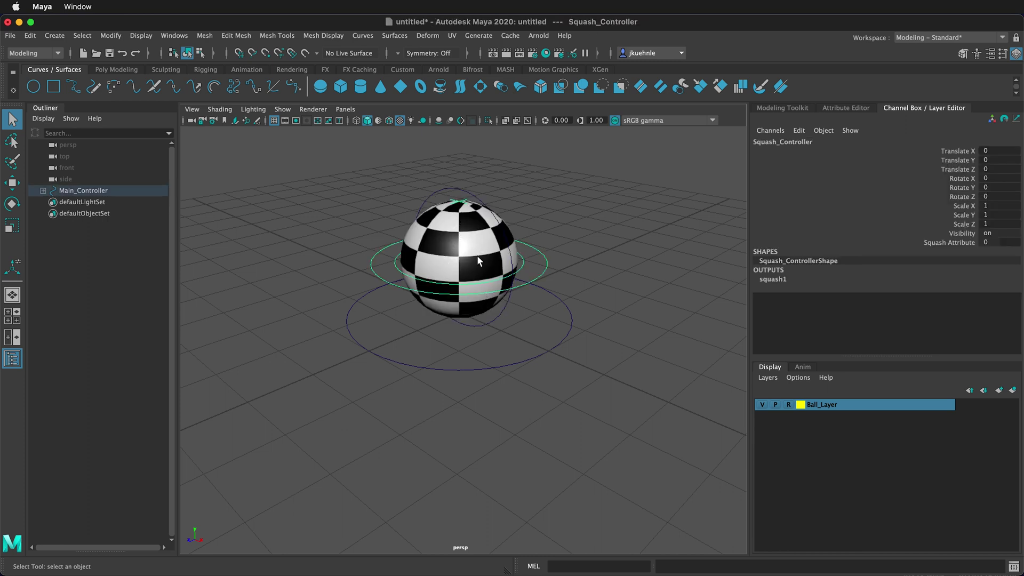
left_click(498, 280)
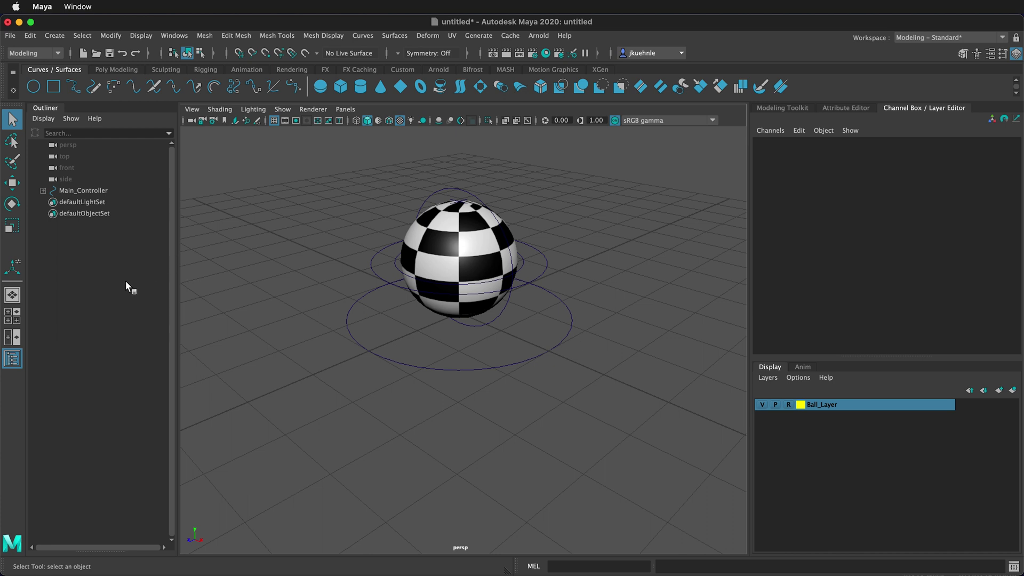
Lock and hide Main_Controller's Rotate X, Y and Z channels.
left_click(43, 190)
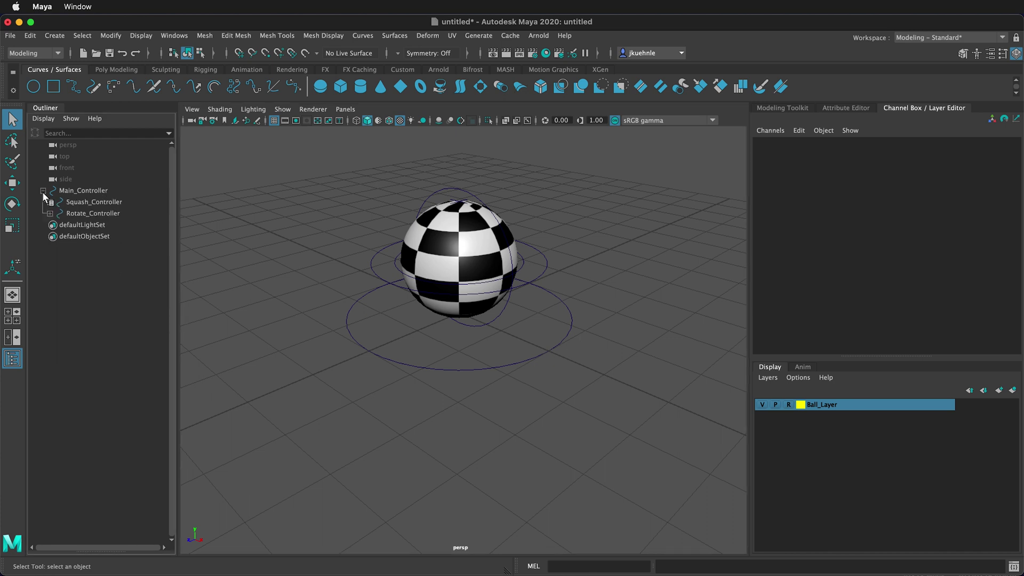
left_click(107, 192)
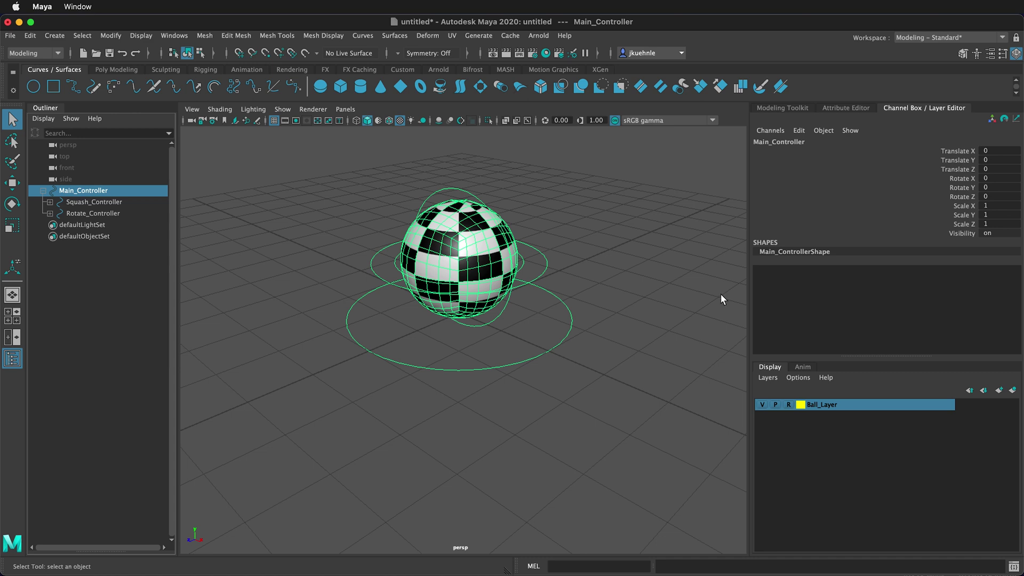
left_click(965, 181)
left_click(962, 197, "shift")
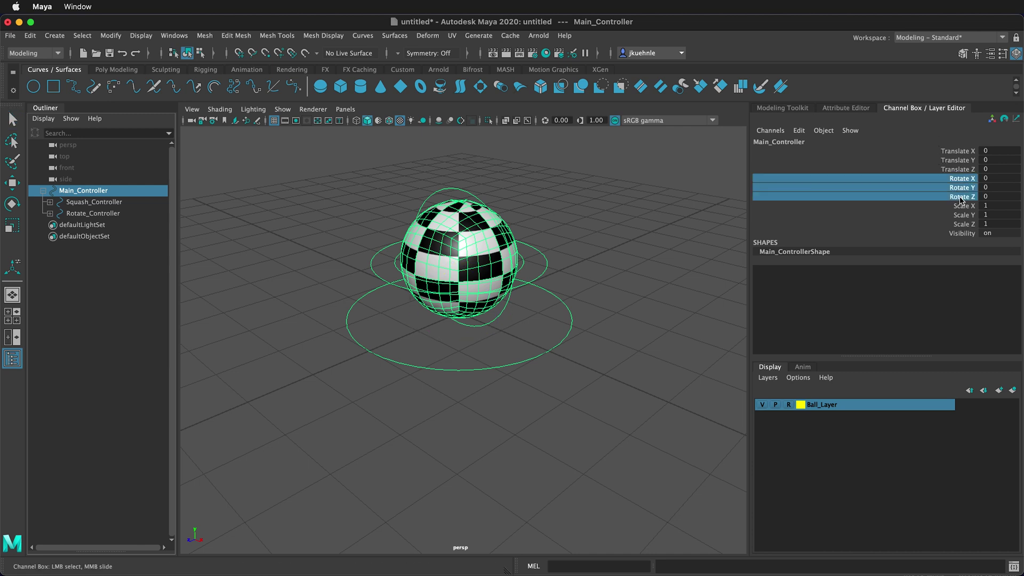
right_click(962, 193)
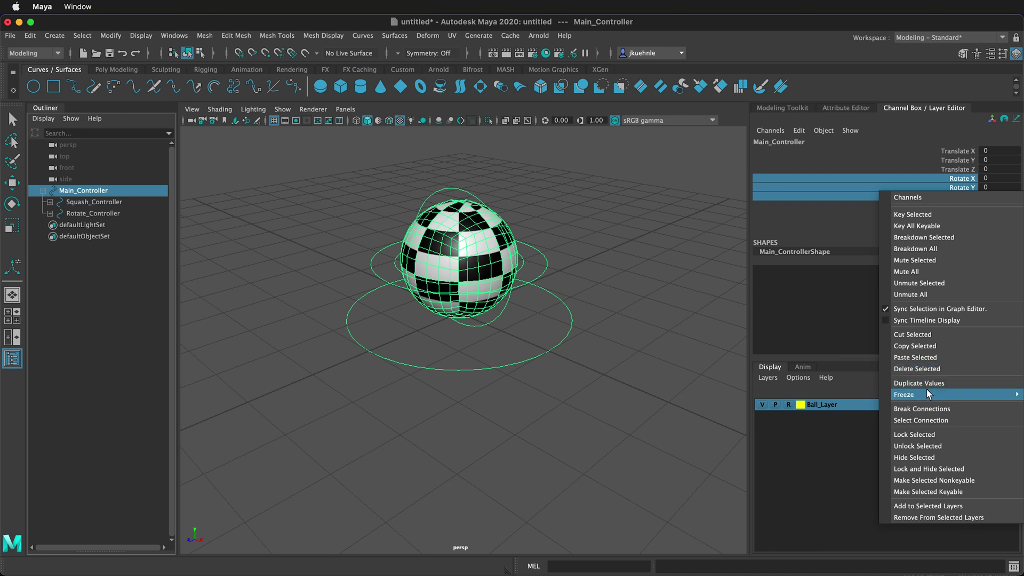
left_click(940, 469)
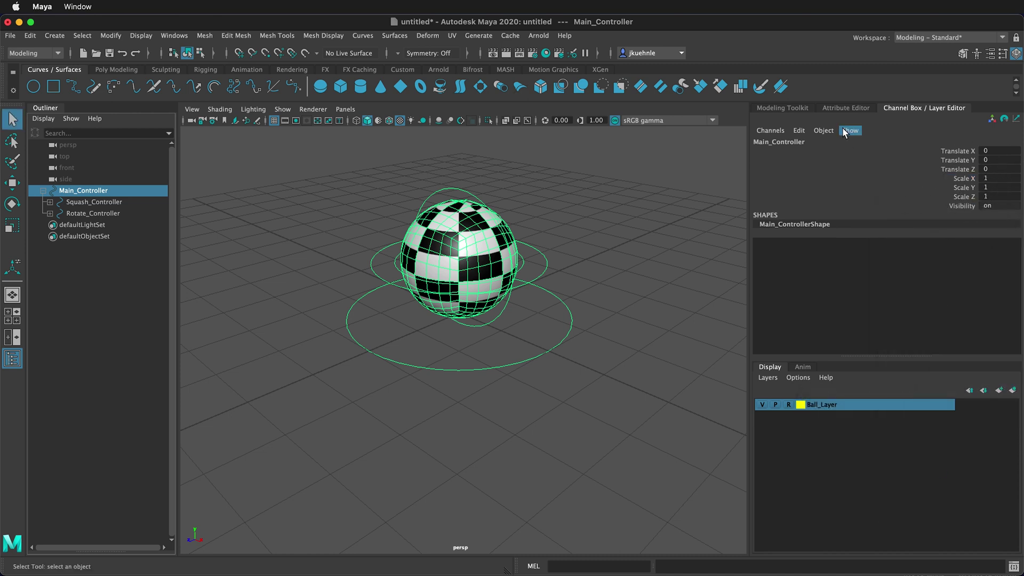
Lock and hide all translate, rotate and scale channels on Squash_Controller.
left_click(99, 202)
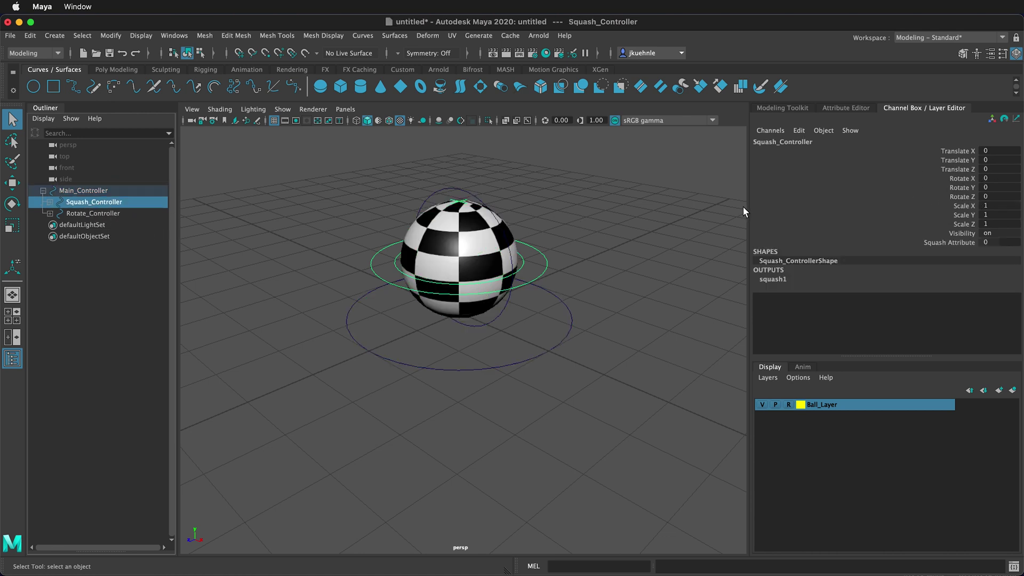
left_click(953, 152)
left_click(963, 224, "shift")
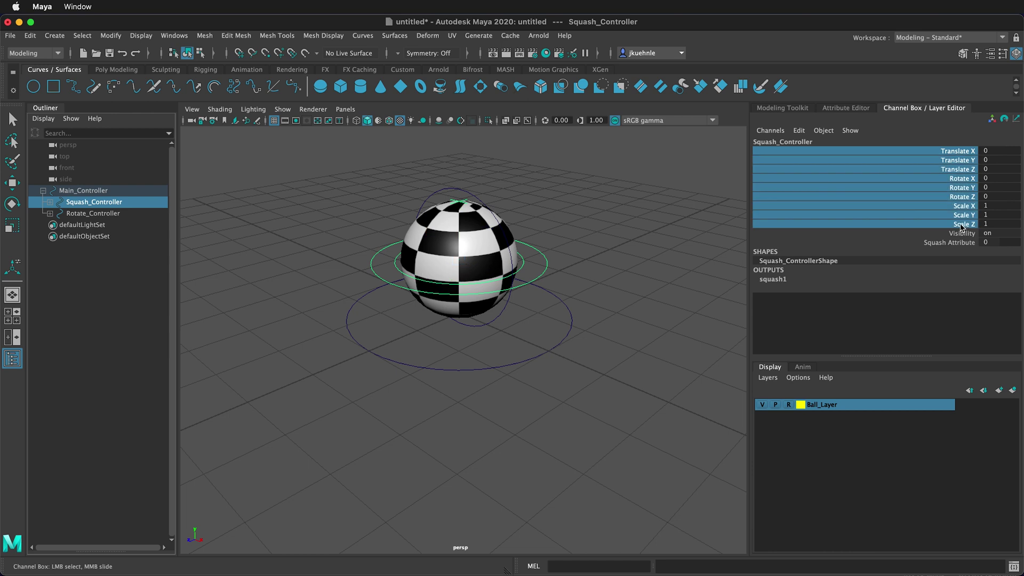
right_click(961, 222)
left_click(958, 498)
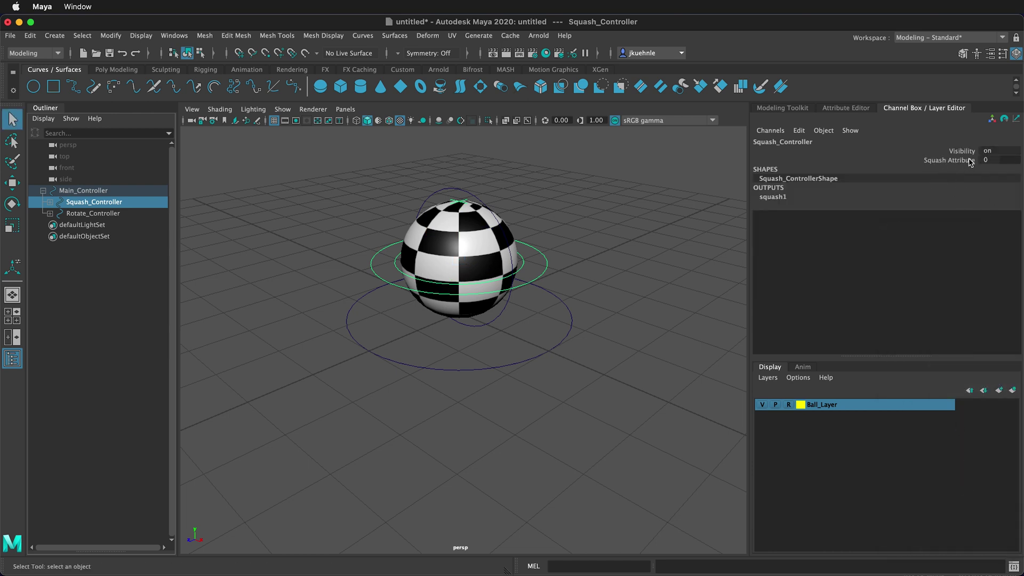
Lock and hide Rotate_Controller's translate and scale channels.
left_click(85, 213)
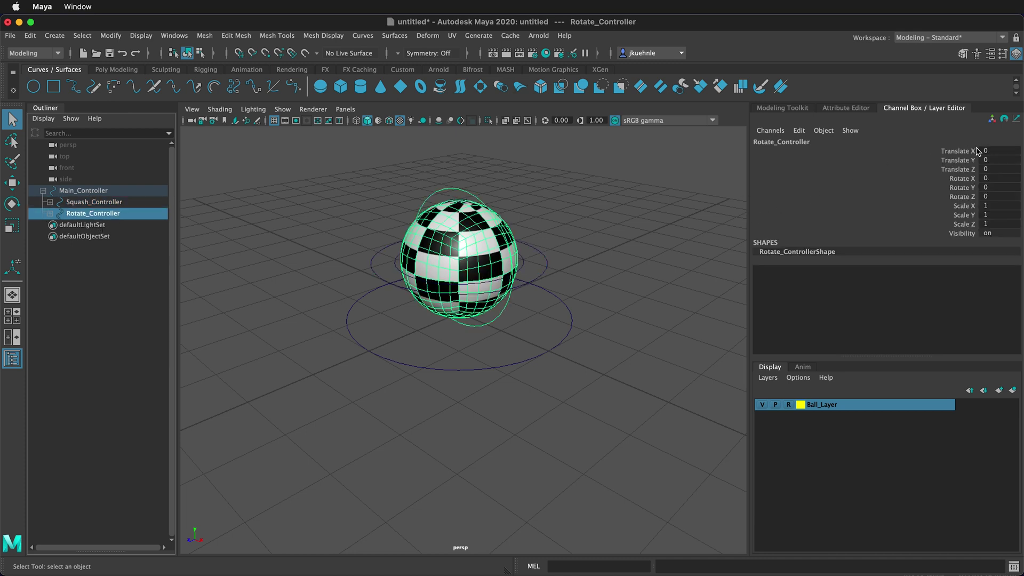
left_click_drag(960, 151, 958, 167)
right_click(957, 168)
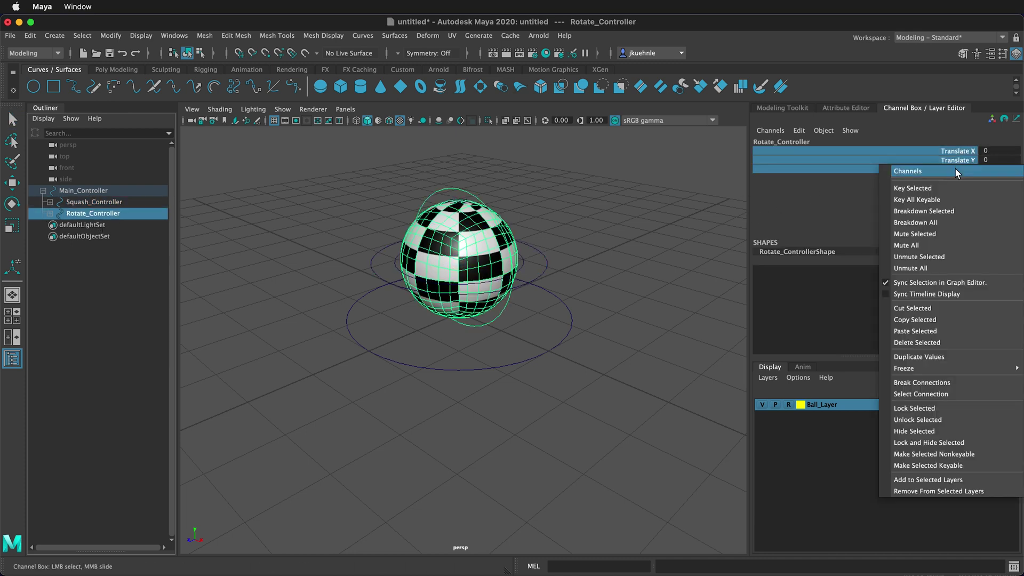
left_click(946, 438)
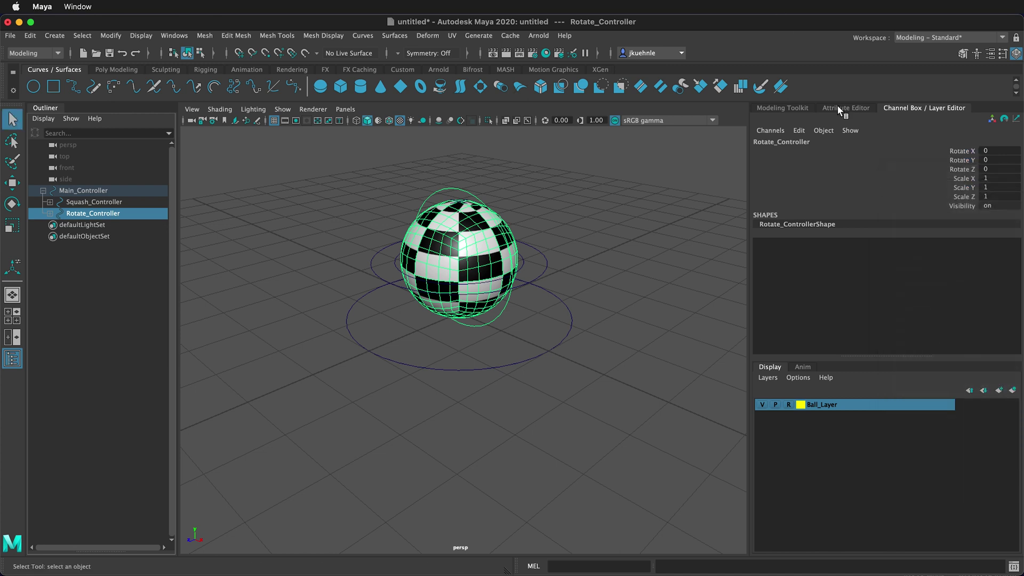
left_click(960, 179)
left_click(951, 197, "shift")
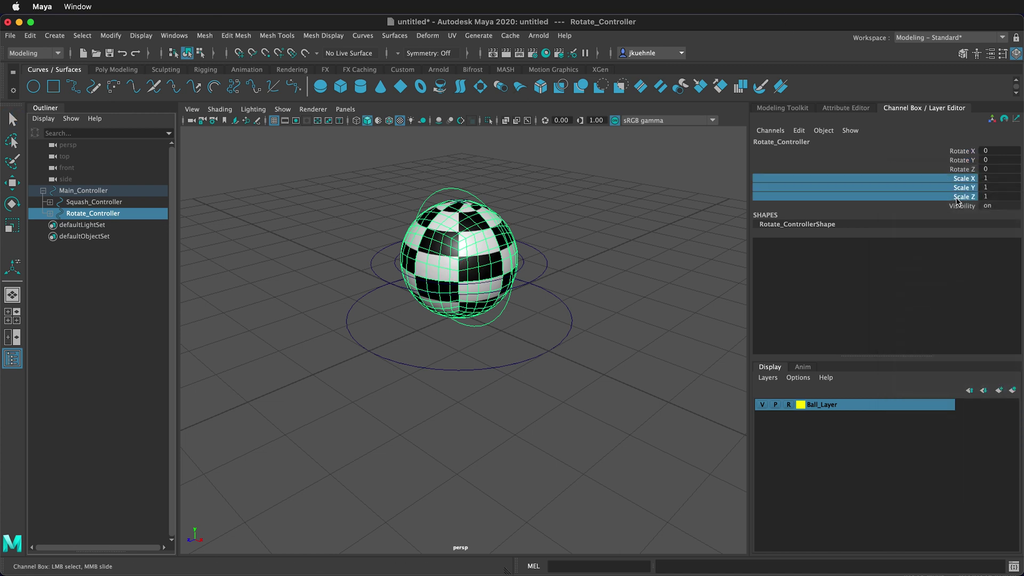
right_click(956, 199)
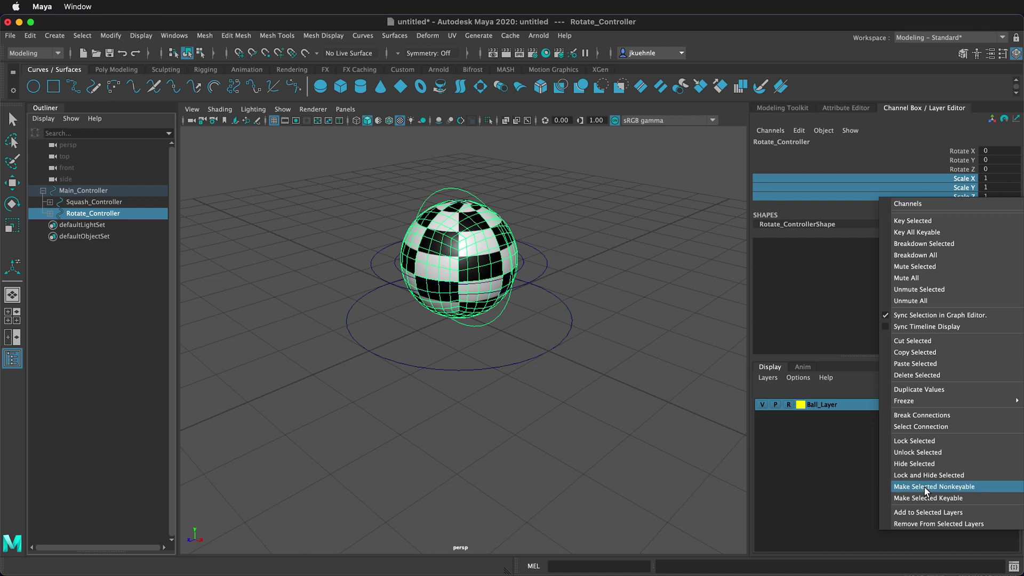
left_click(942, 468)
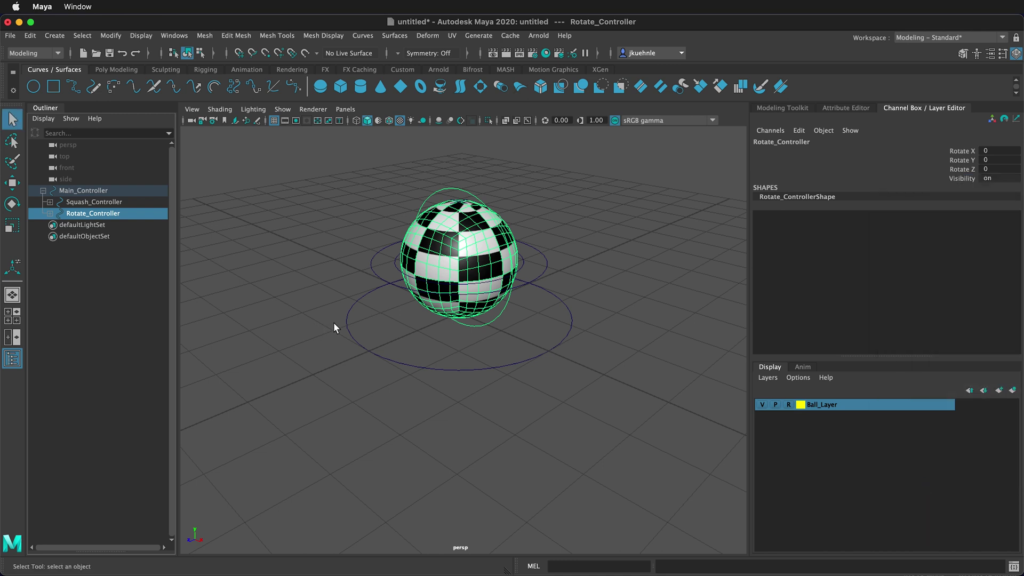
Scale Main_Controller uniformly up to 1.779 to test the whole rig.
left_click(113, 316)
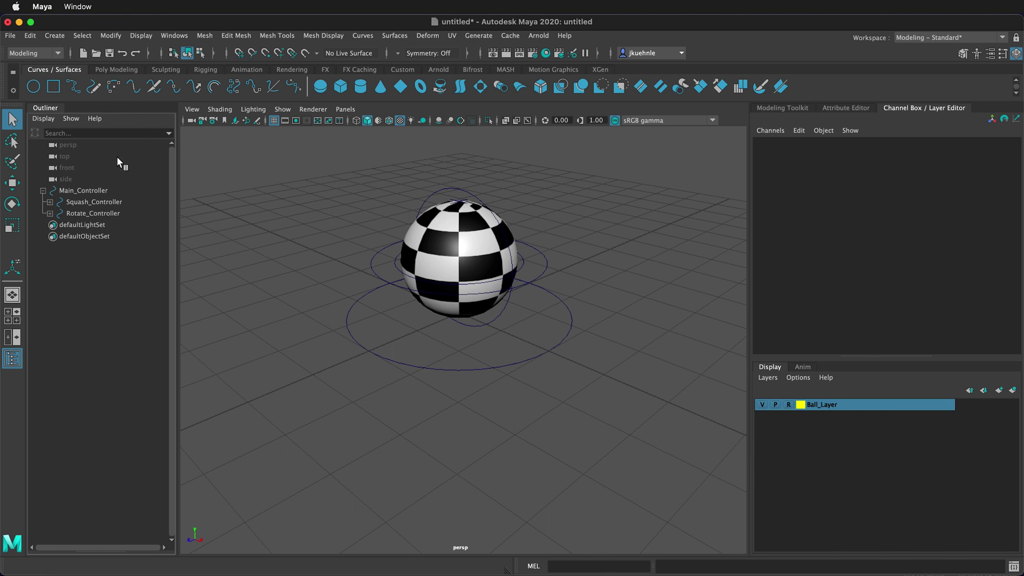
left_click(98, 191)
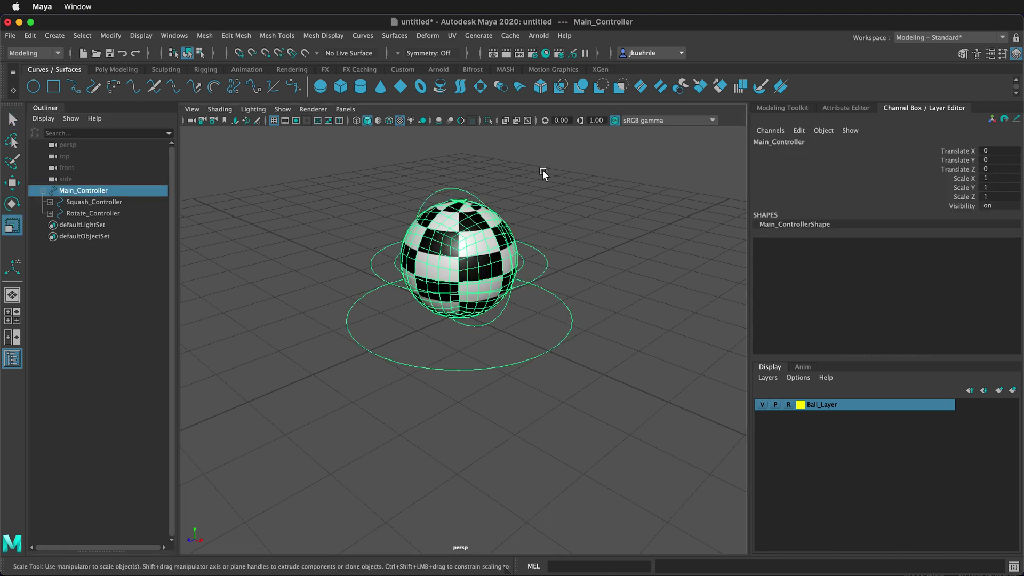
key("r")
left_click_drag(460, 314, 587, 267)
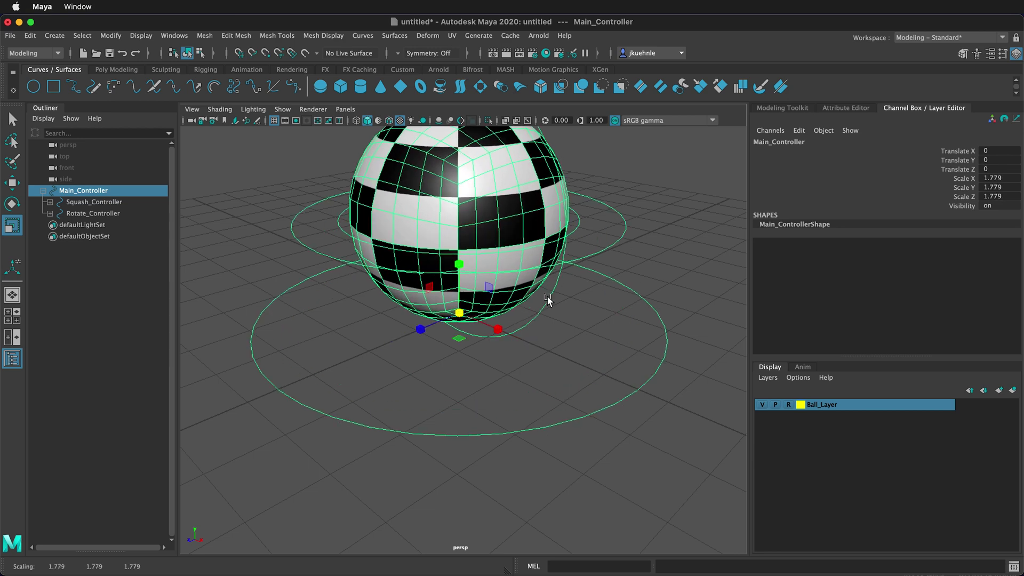
scroll(539, 414, "up", 5)
scroll(539, 414, "down", 8)
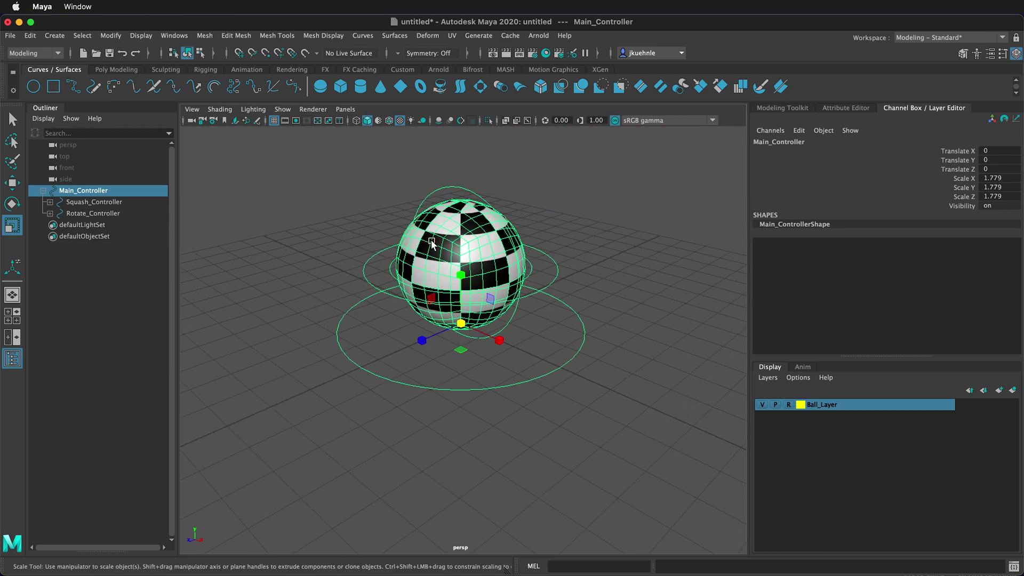
Raise Squash_Controller's Squash Attribute to stretch the ball.
left_click(107, 202)
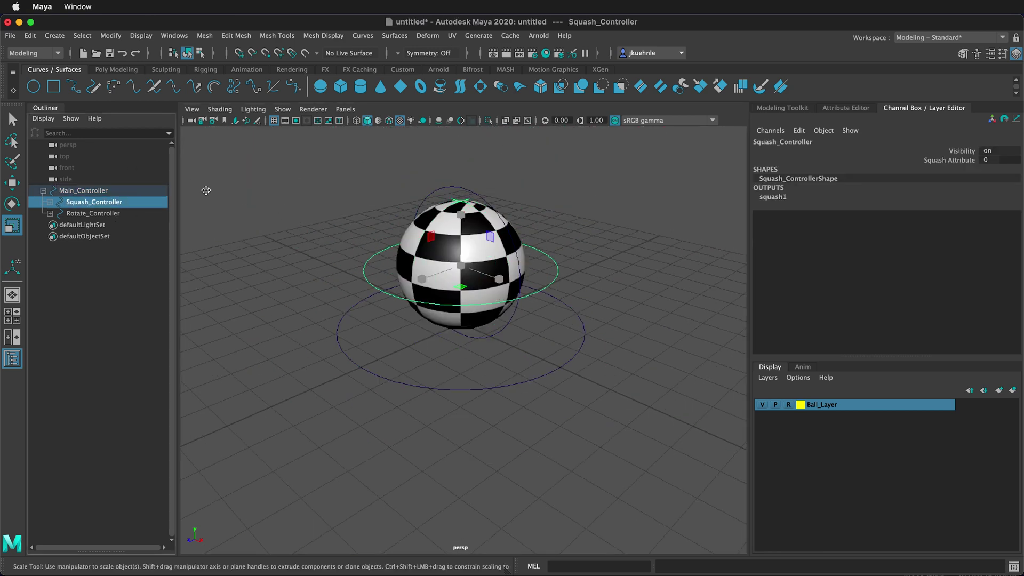
left_click(968, 160)
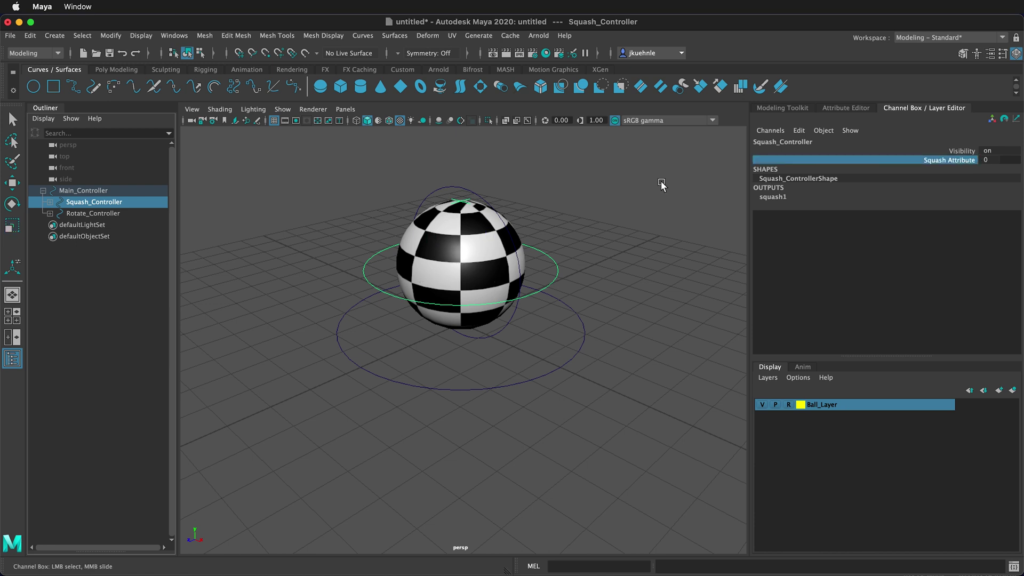
middle_click_drag(615, 247, 647, 245)
Rotate Rotate_Controller to Rotate Z 35.921 to tilt the ball.
left_click(128, 214)
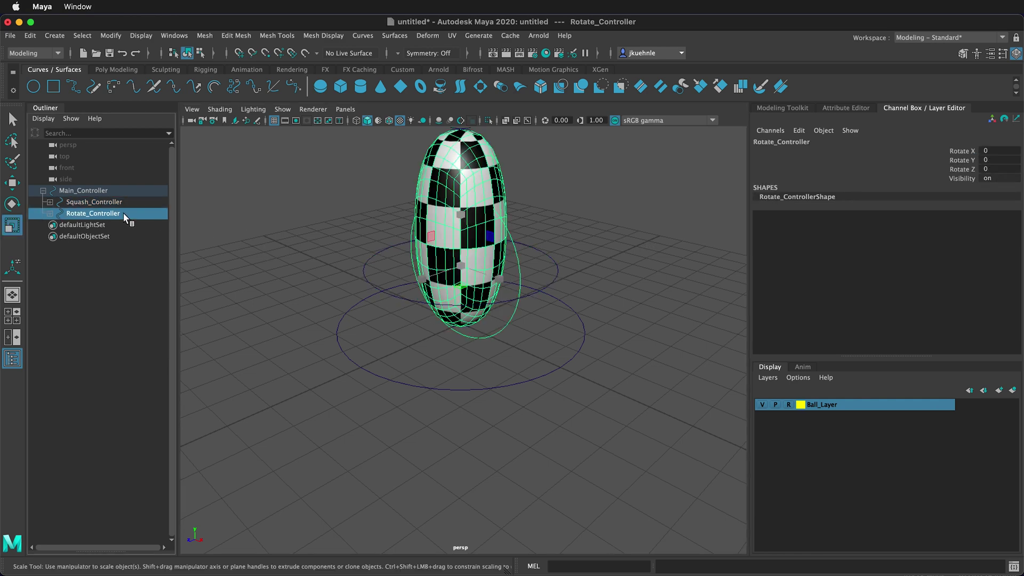
key("e")
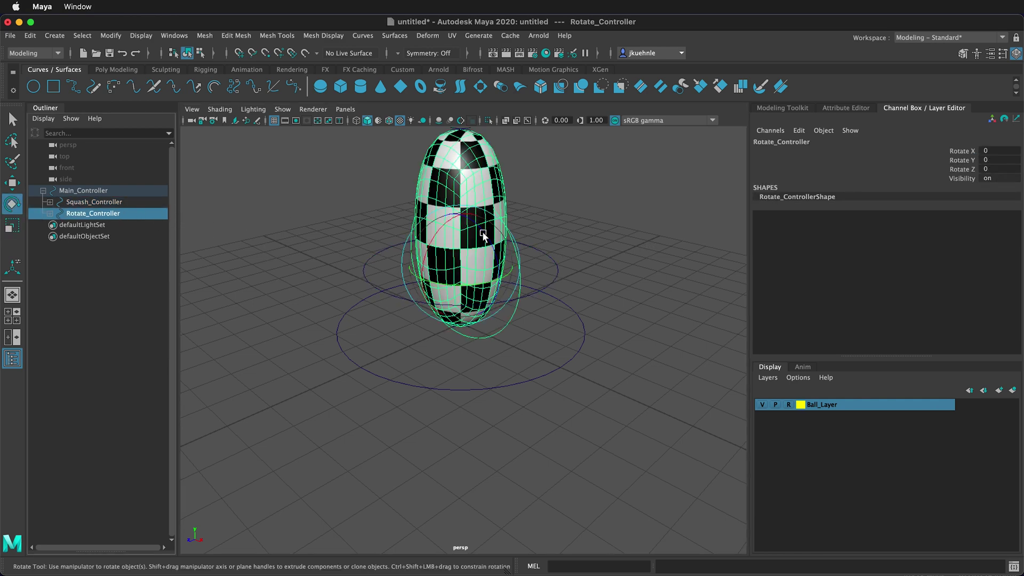
left_click_drag(483, 230, 539, 286)
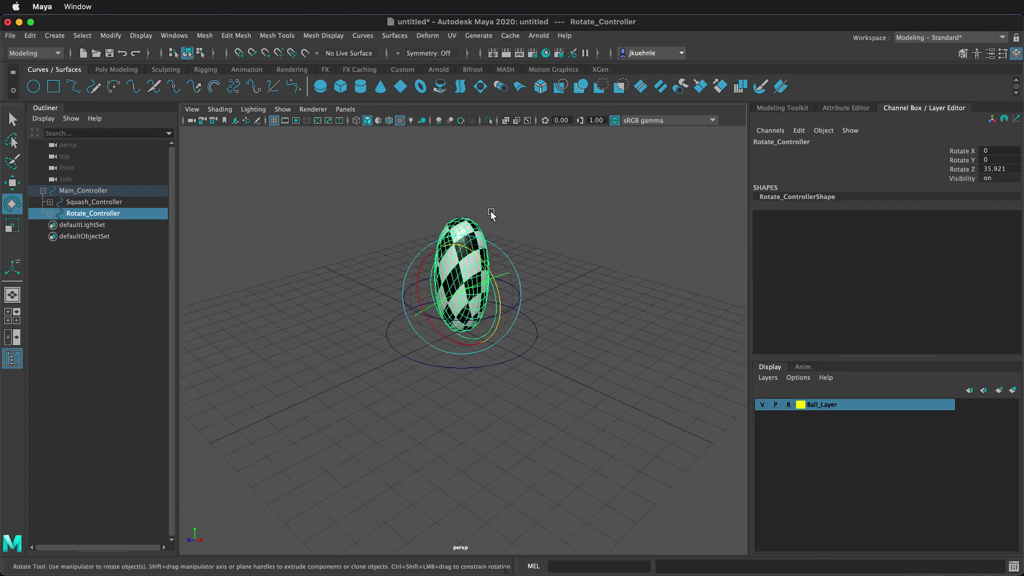
scroll(484, 194, "down", 3)
scroll(513, 270, "up", 8)
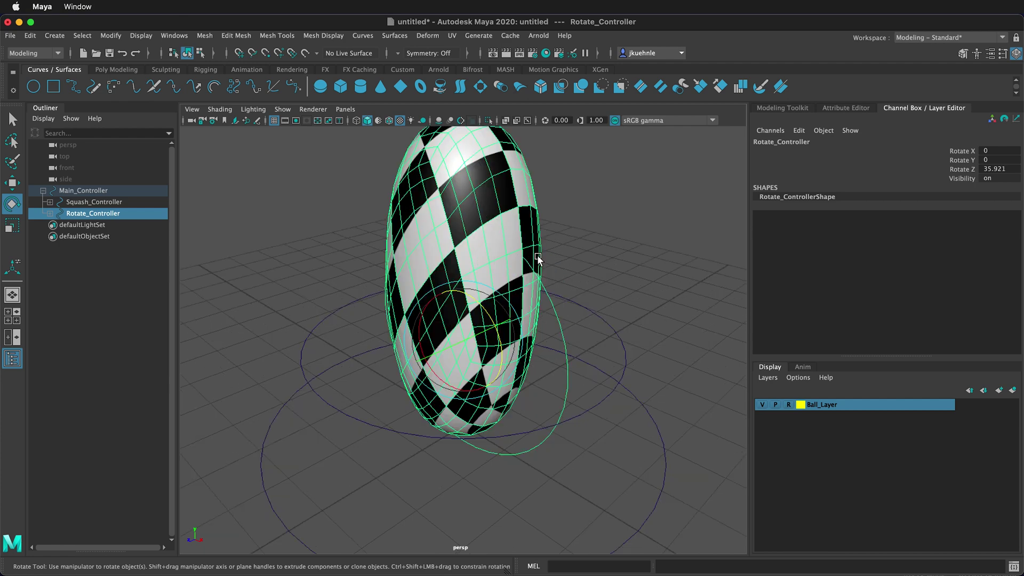